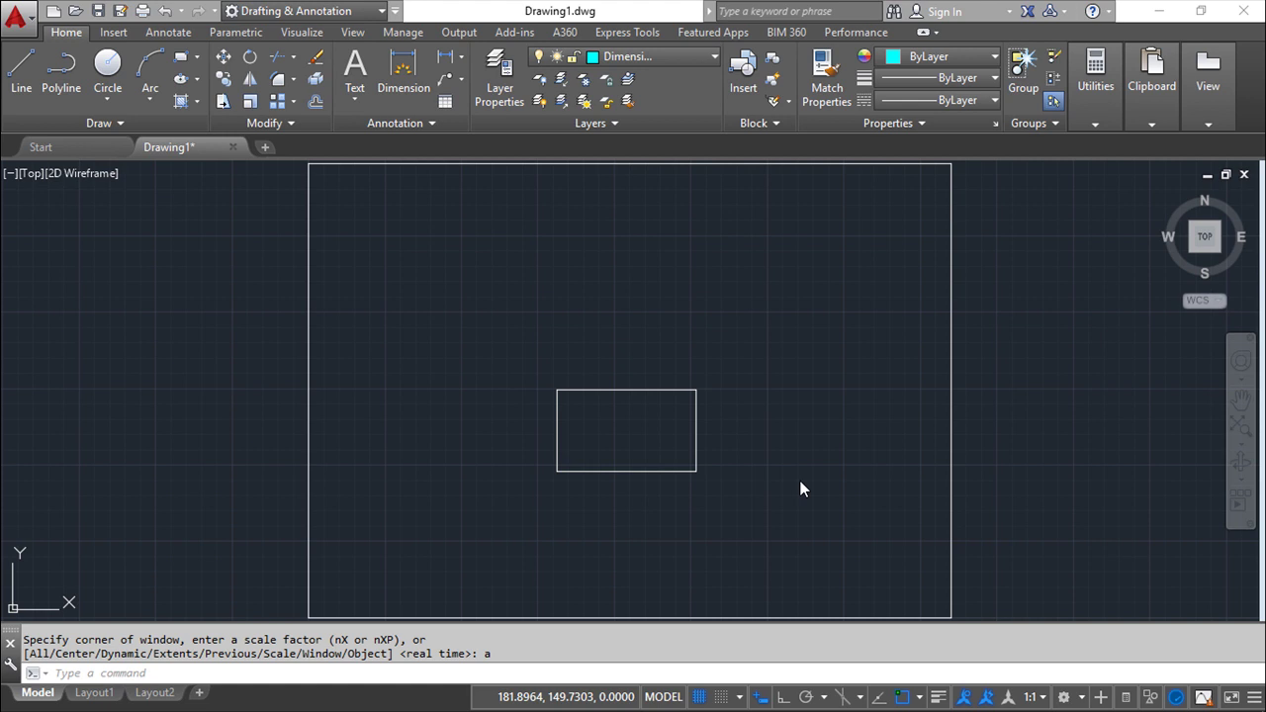
Zoom in on the small rectangle and pan it to the middle of the viewport
{"action": "scroll", "coordinate": [700, 436], "scroll_direction": "up", "scroll_amount": 4}
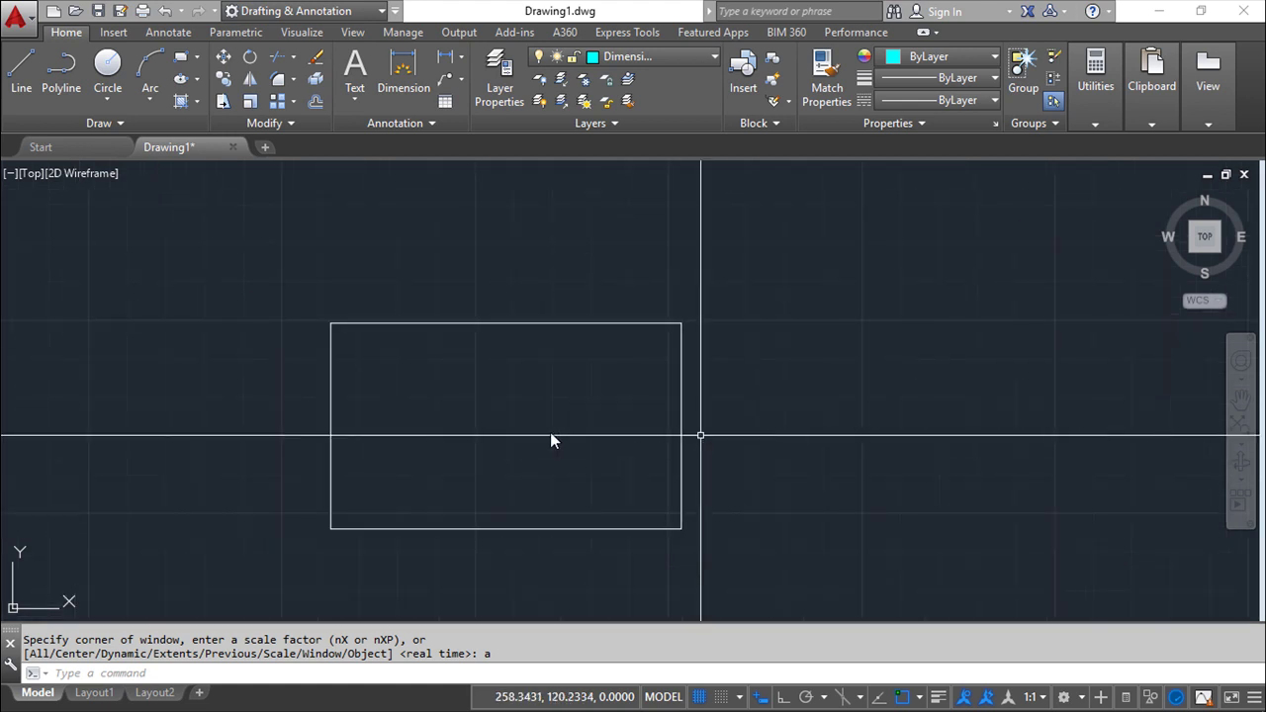
{"action": "mouse_move", "coordinate": [508, 444]}
{"action": "middle_mouse_down"}
{"action": "mouse_move", "coordinate": [685, 460]}
{"action": "mouse_move", "coordinate": [574, 484]}
{"action": "middle_mouse_up"}
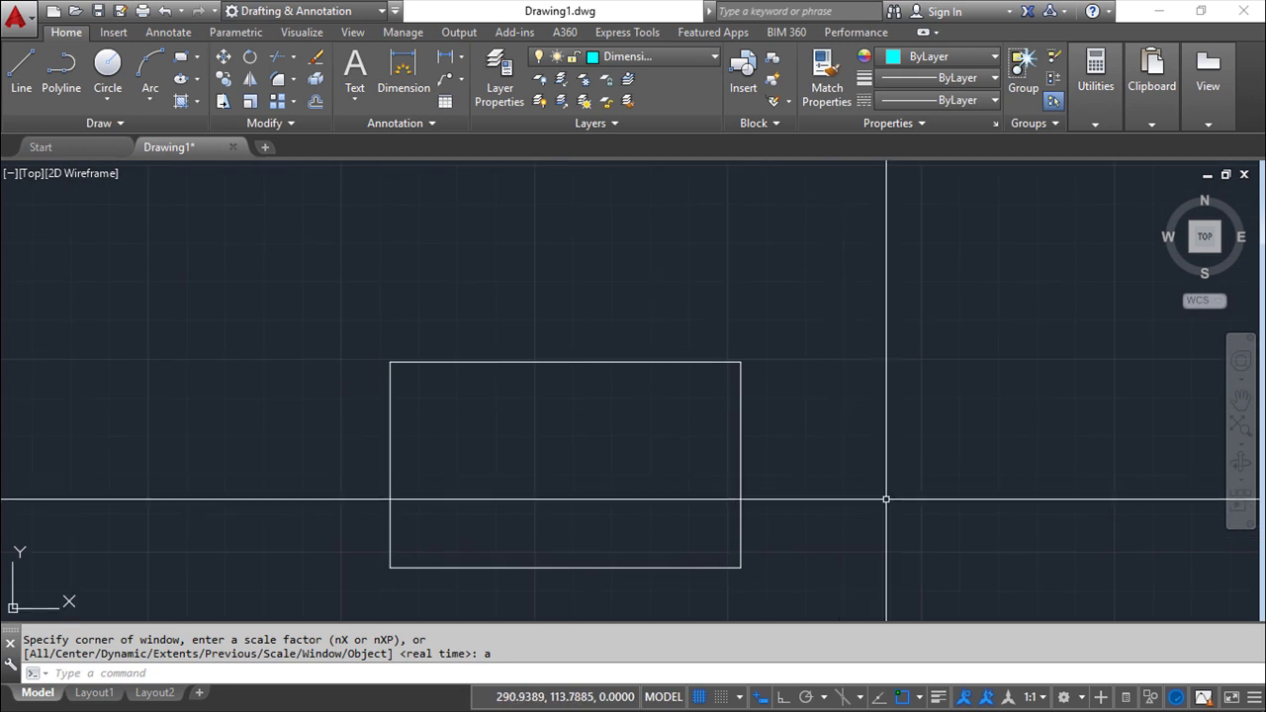
Start a linear dimension between the rectangle's top-left and top-right corners
{"action": "left_click", "coordinate": [162, 33]}
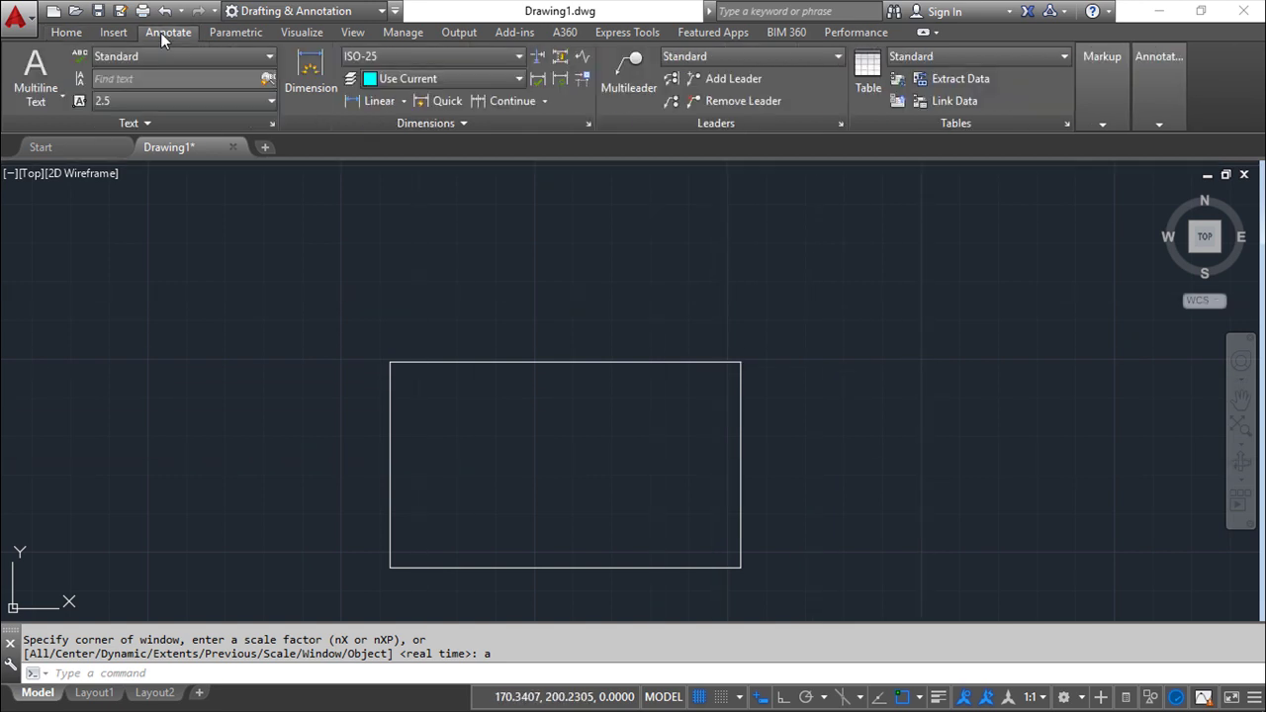
{"action": "left_click", "coordinate": [365, 103]}
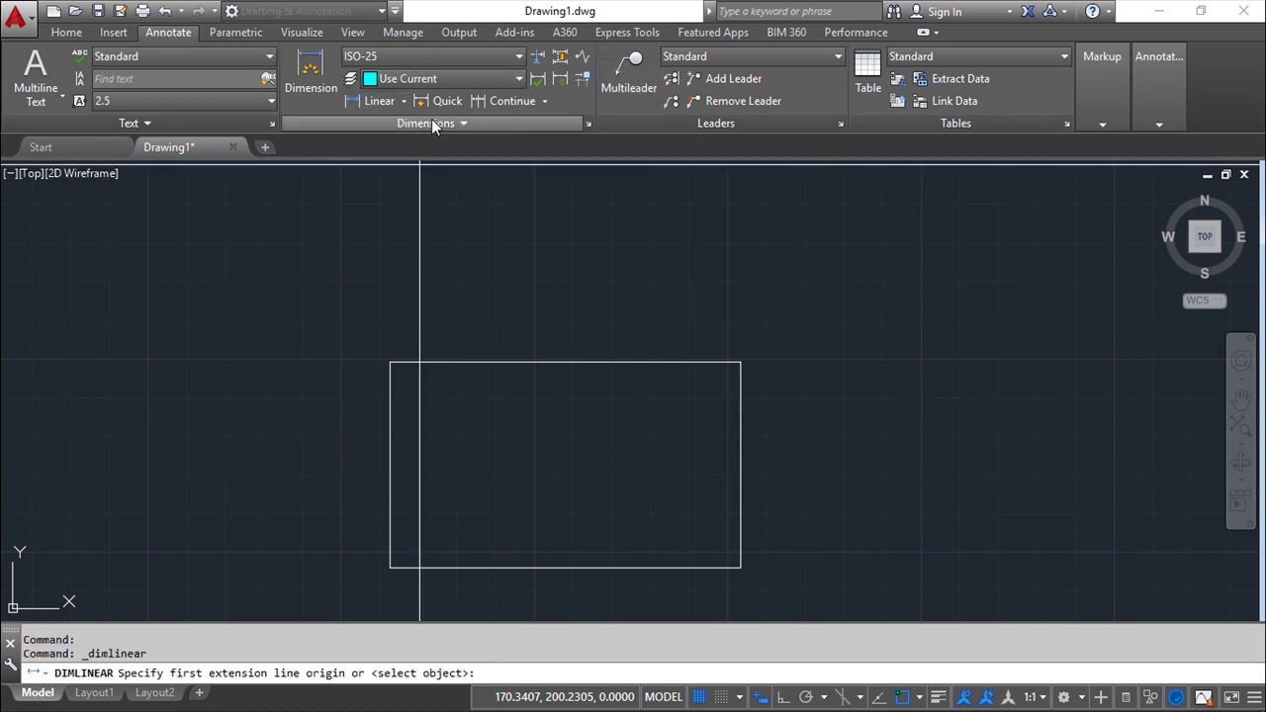
{"action": "left_click", "coordinate": [391, 362]}
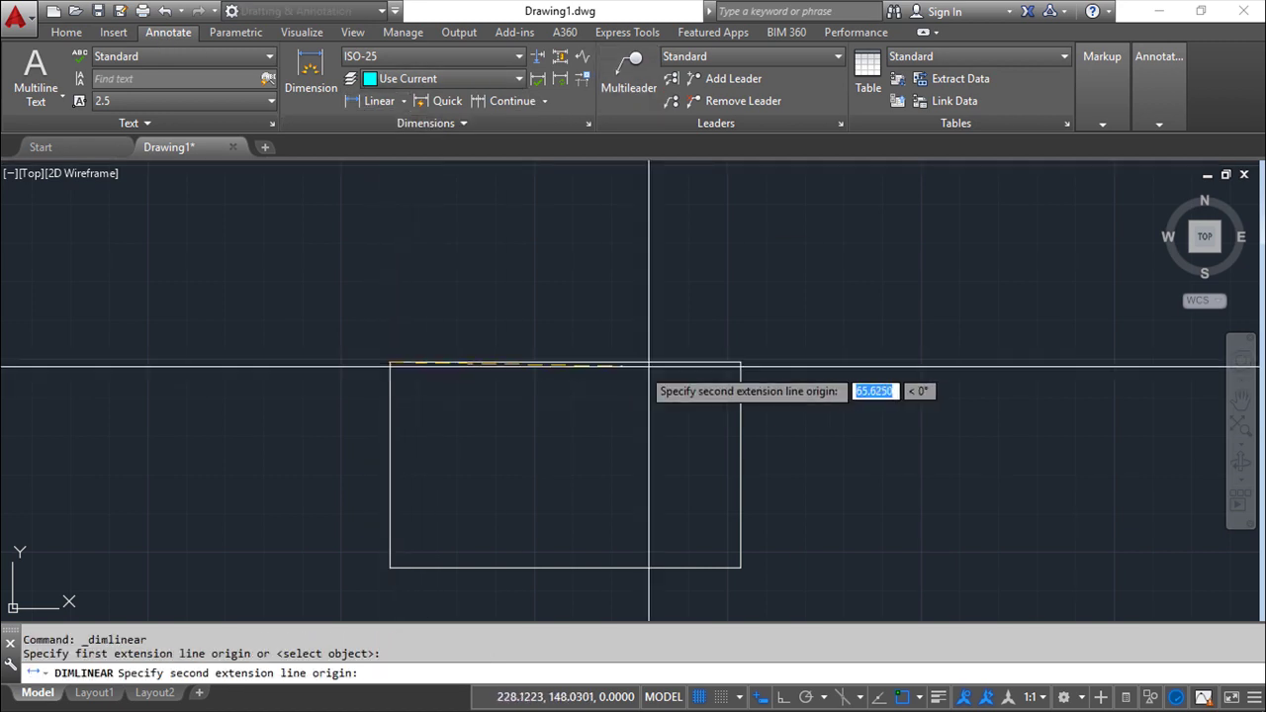
{"action": "left_click", "coordinate": [741, 360]}
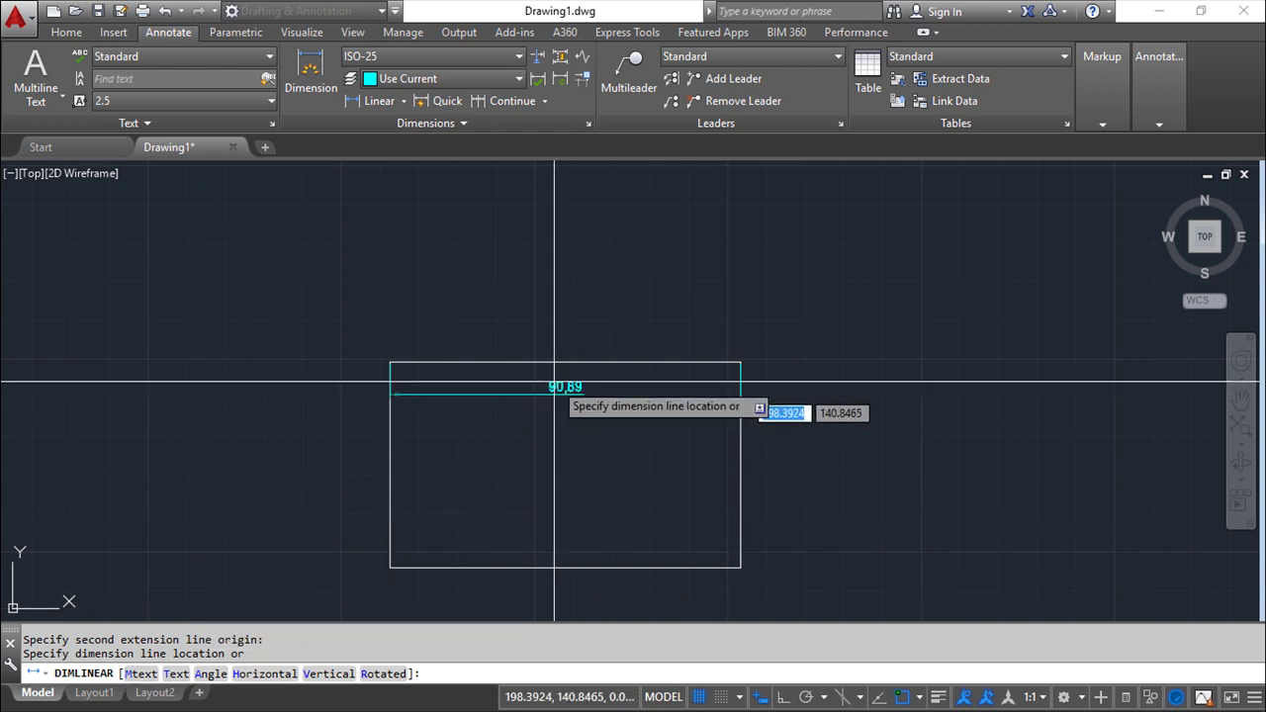
Replace the dimension text with 50, then cancel the dimension without placing it
{"action": "type", "text": "t"}
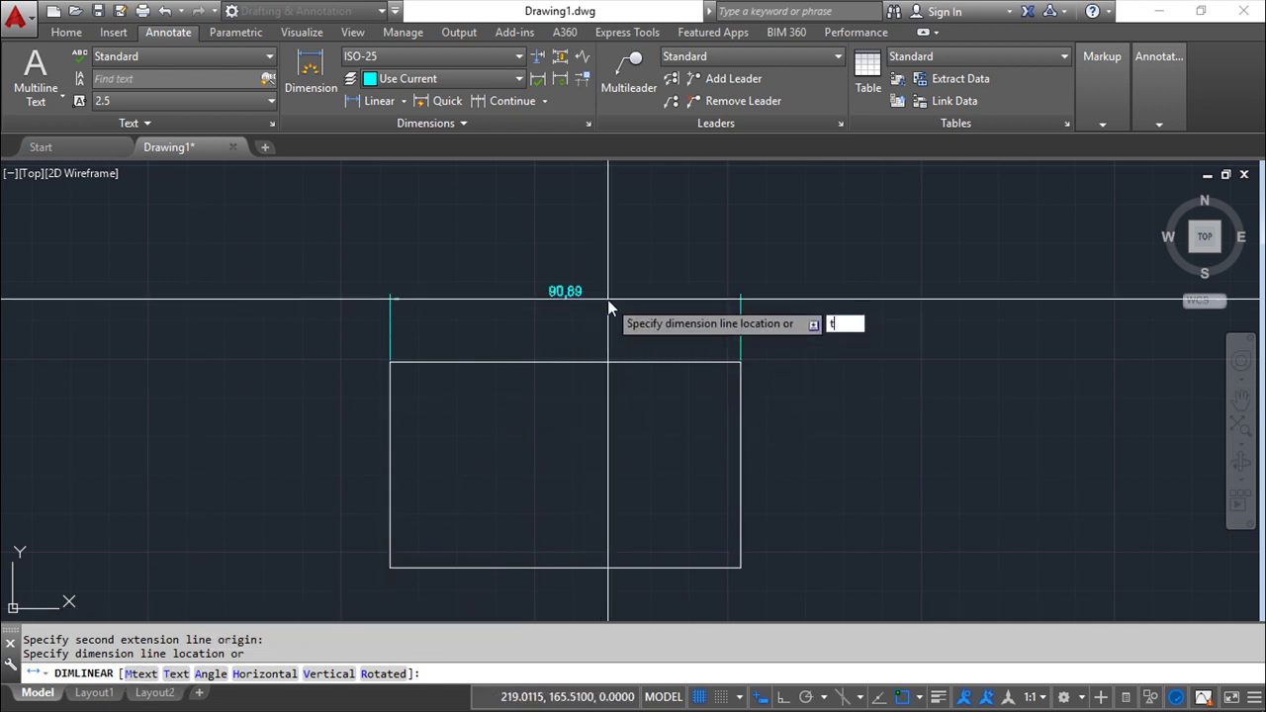
{"action": "key", "text": "Return"}
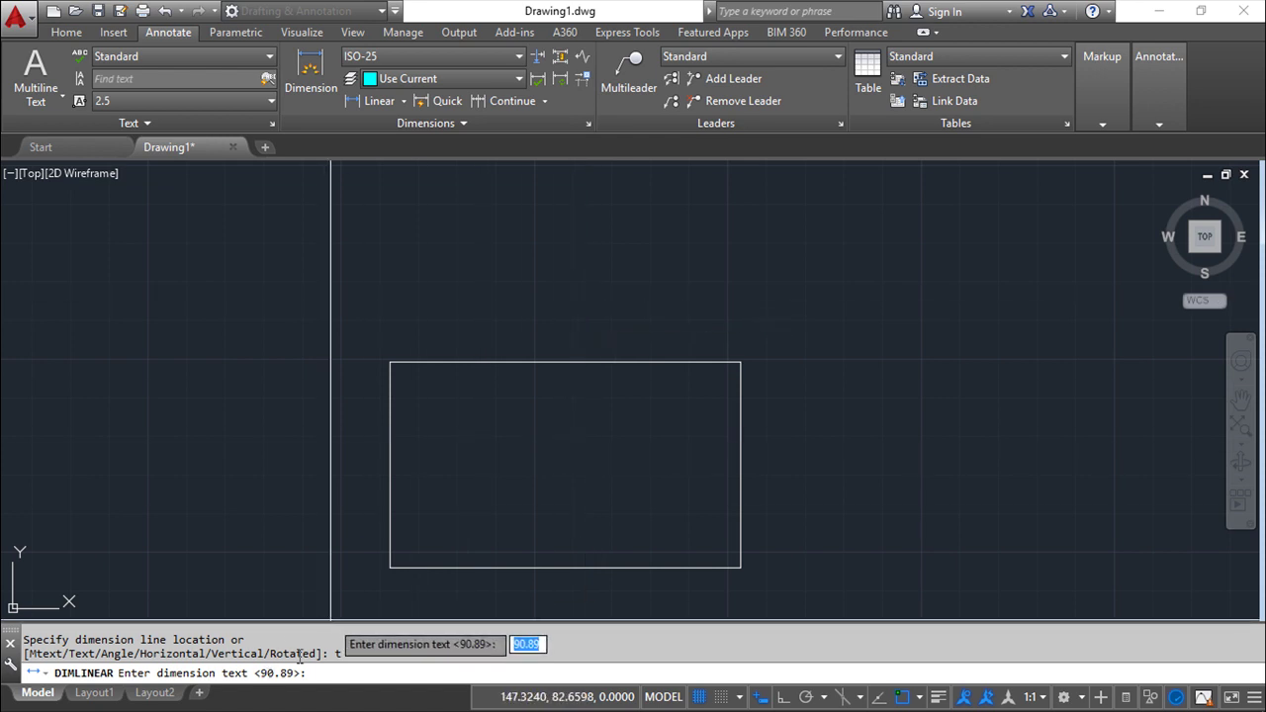
{"action": "type", "text": "50"}
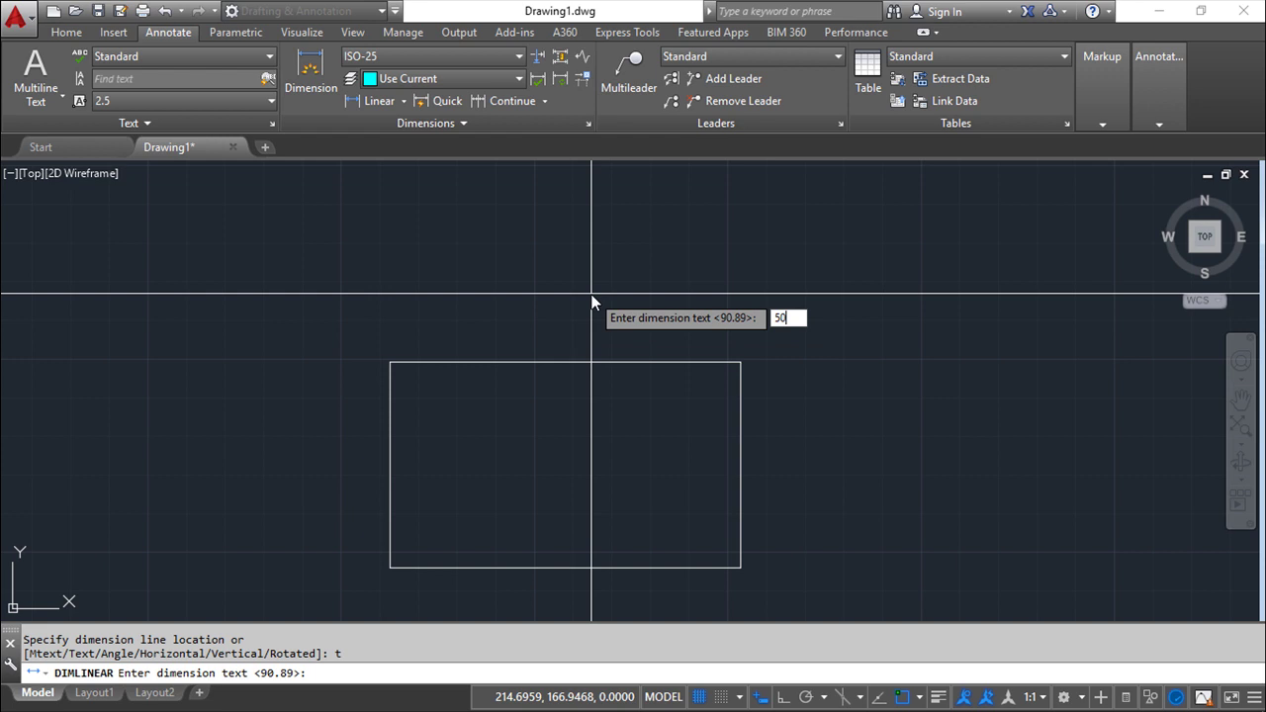
{"action": "key", "text": "Return"}
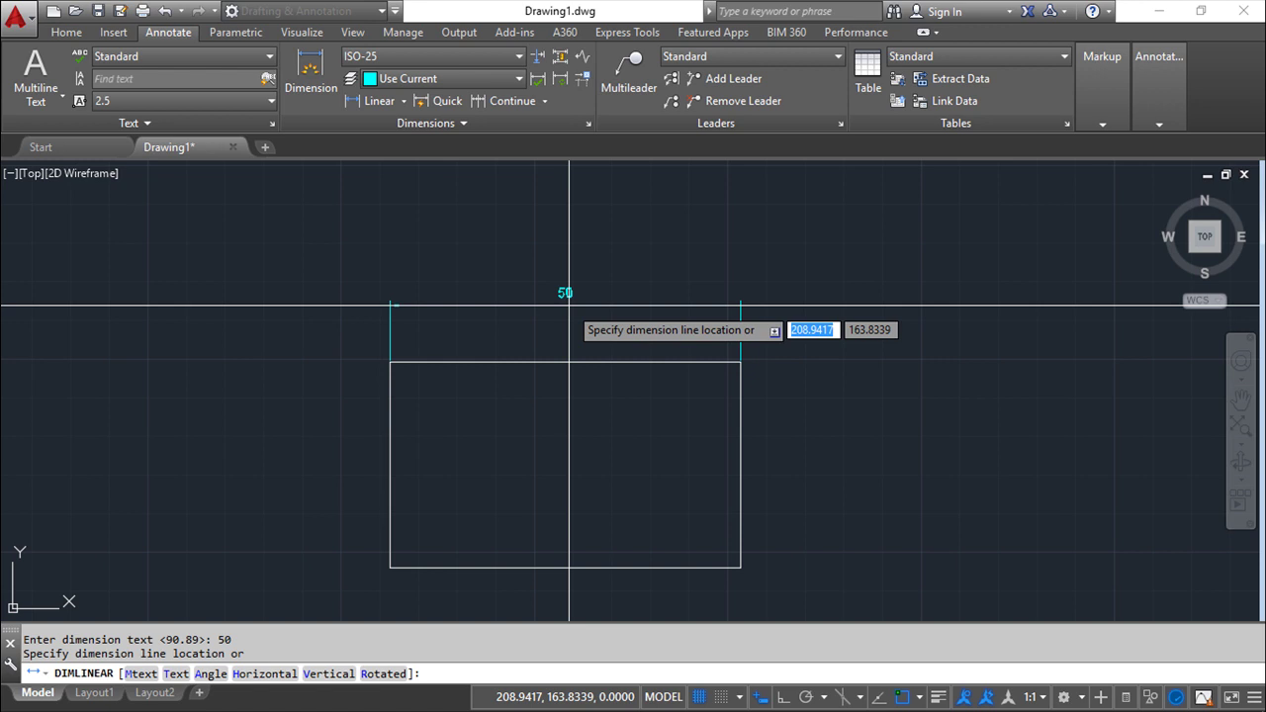
{"action": "key", "text": "Escape"}
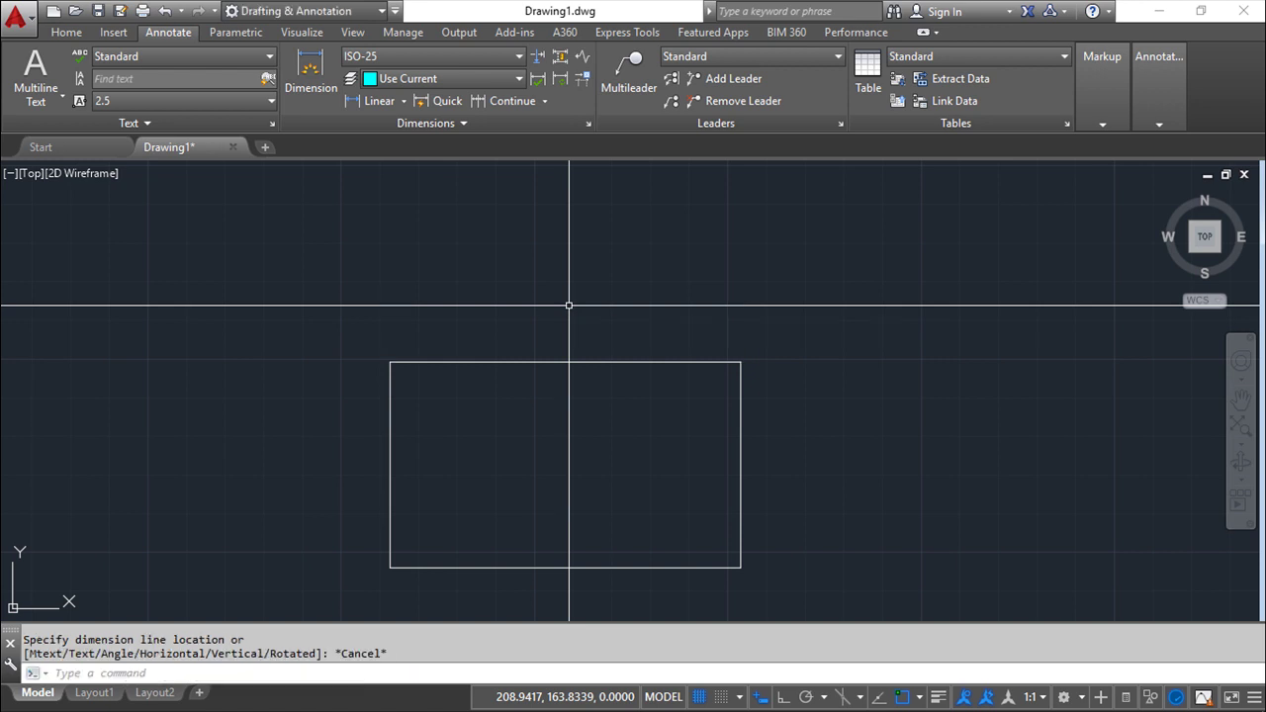
{"action": "key", "text": "Return"}
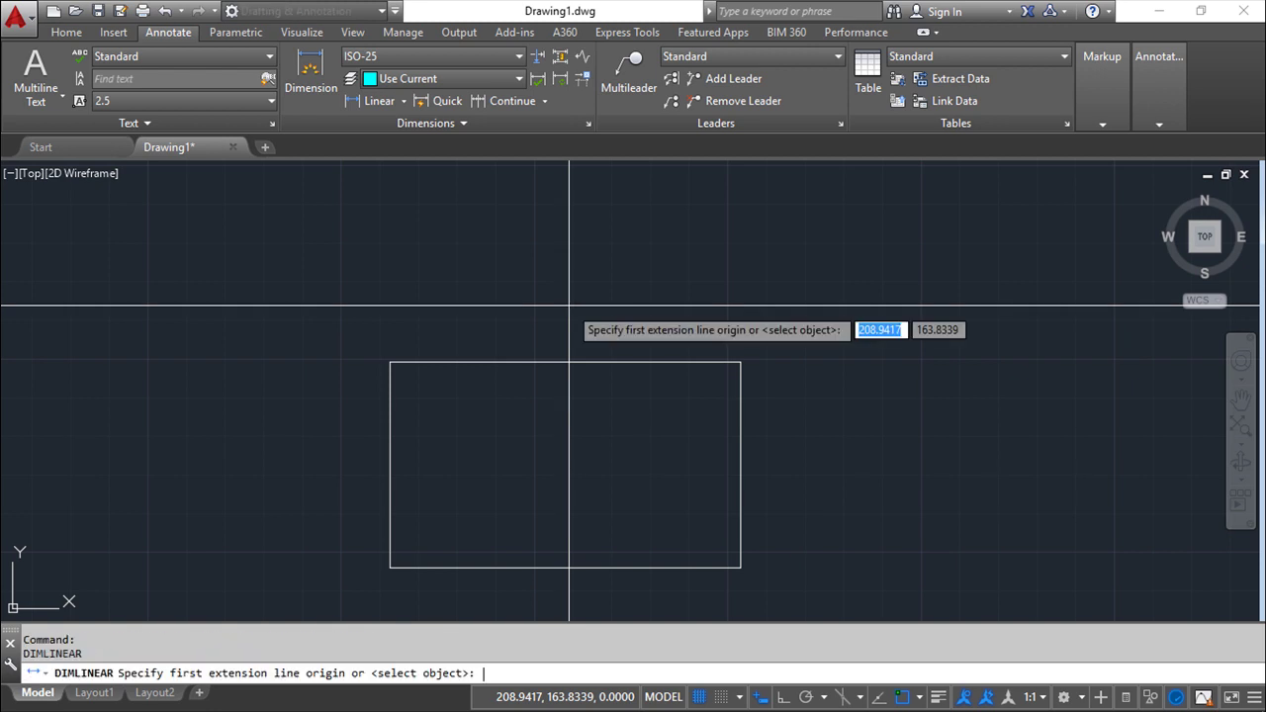
{"action": "left_click", "coordinate": [391, 363]}
{"action": "left_click", "coordinate": [740, 363]}
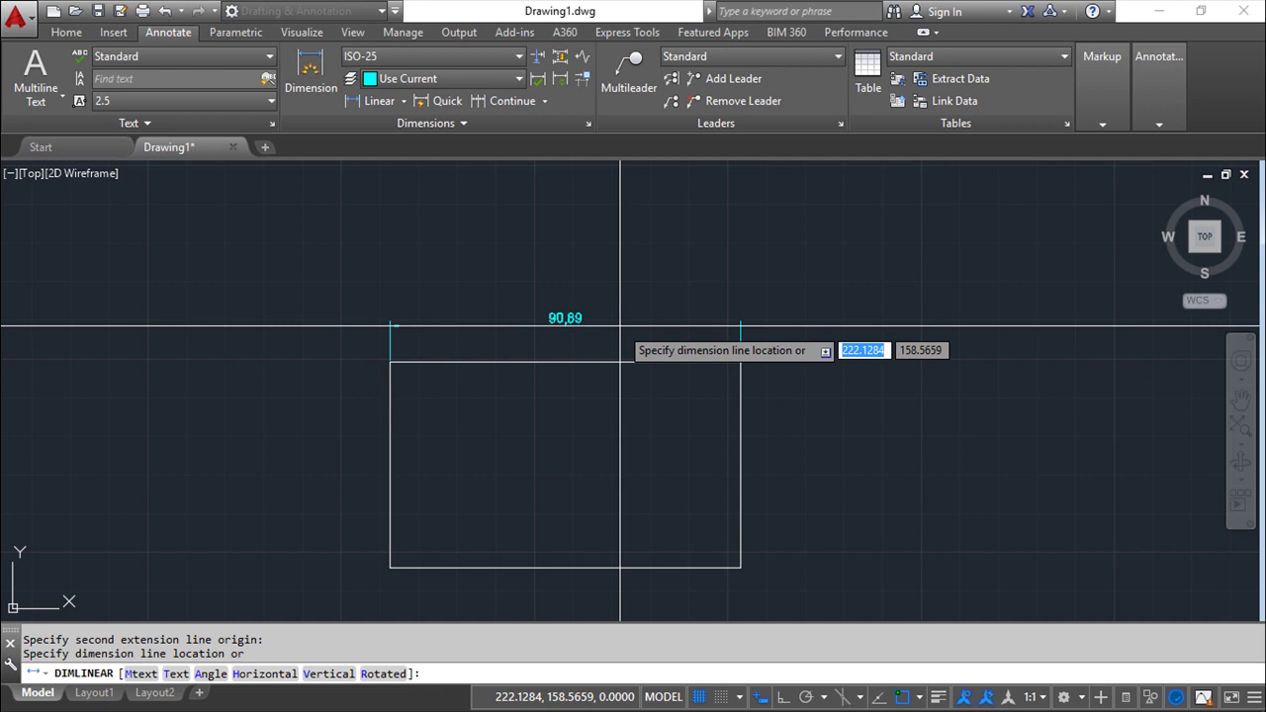
{"action": "type", "text": "m"}
{"action": "key", "text": "Return"}
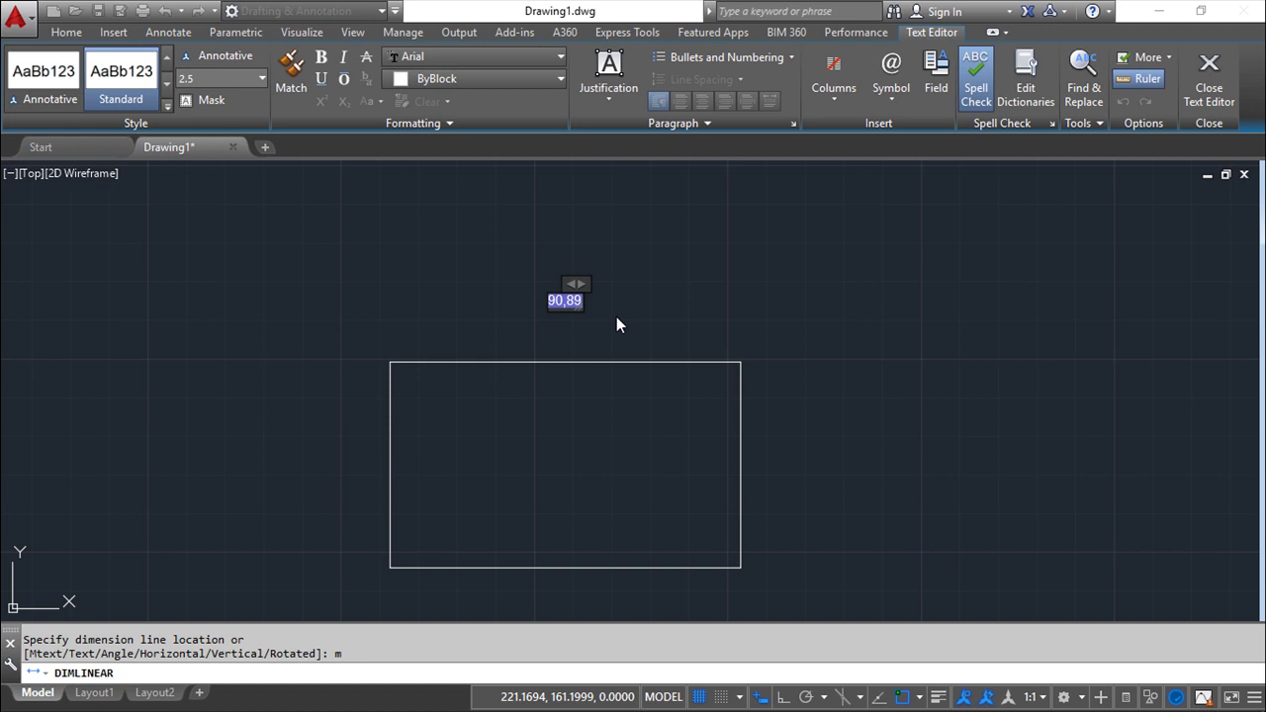
{"action": "type", "text": "mm"}
{"action": "key", "text": "BackSpace"}
{"action": "key", "text": "BackSpace"}
{"action": "type", "text": "%%"}
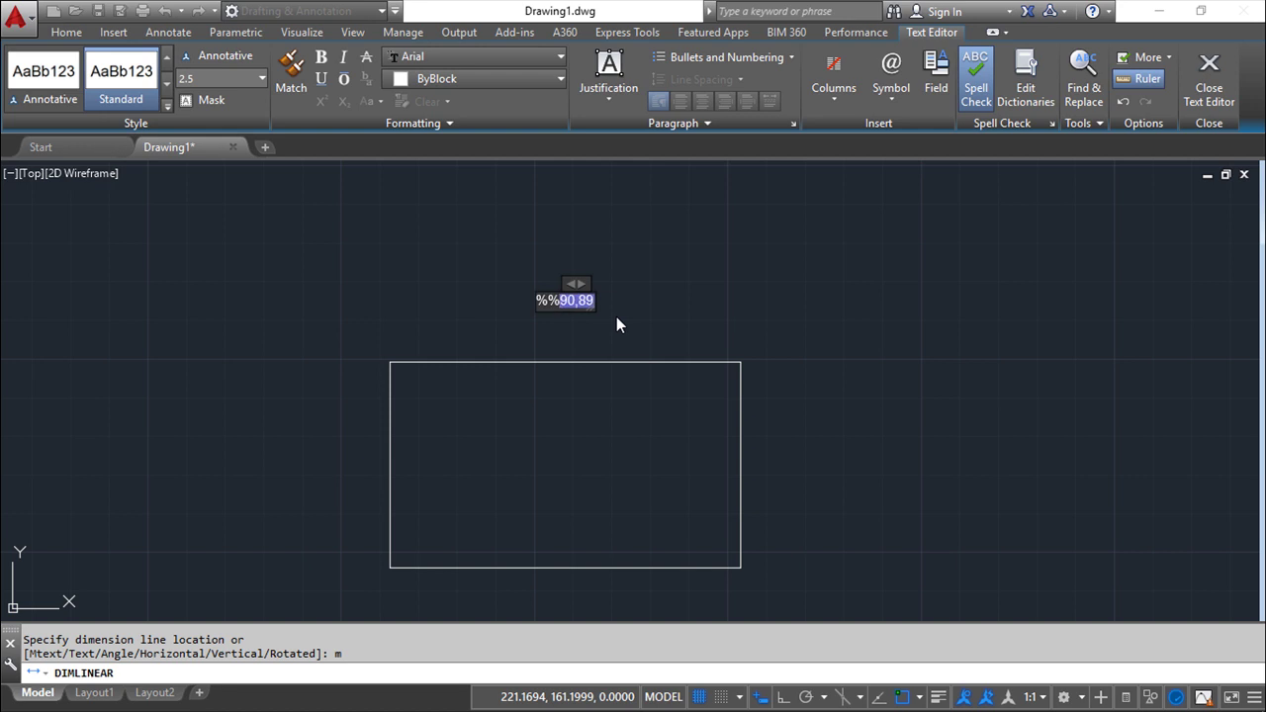
{"action": "type", "text": "c"}
{"action": "key", "text": "BackSpace"}
{"action": "type", "text": "50"}
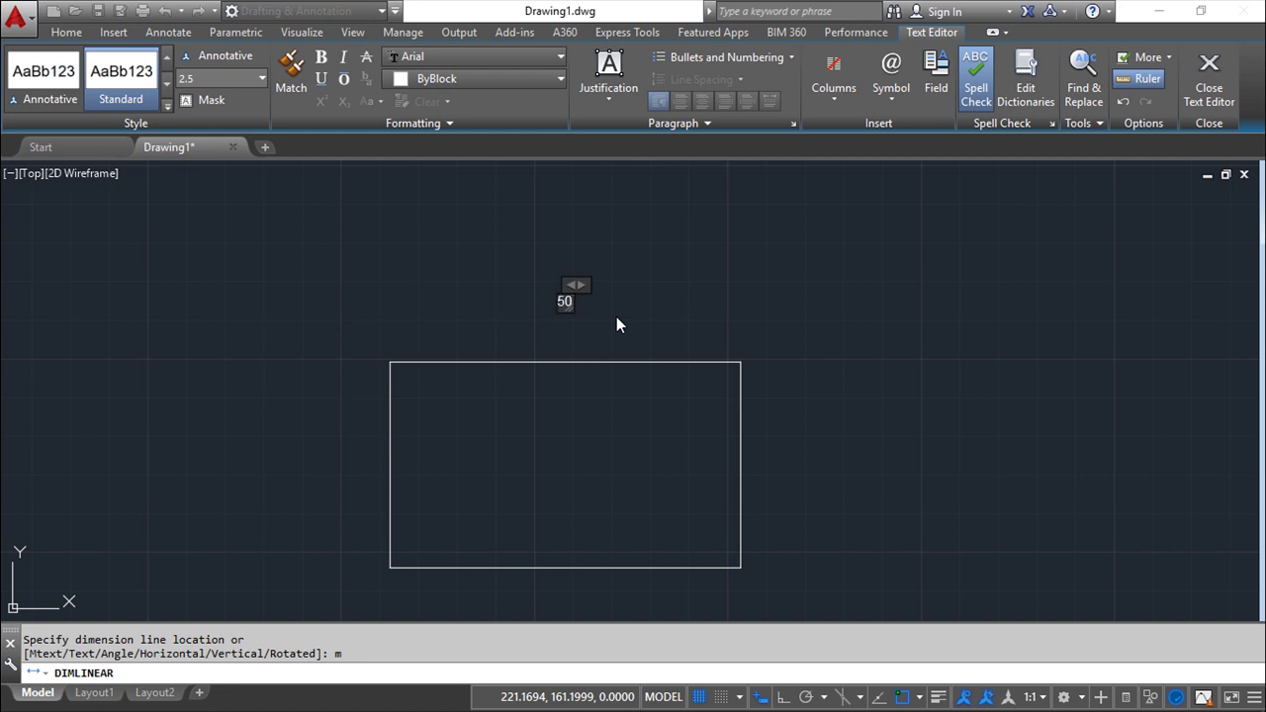
{"action": "type", "text": "mm"}
{"action": "left_click", "coordinate": [1206, 87]}
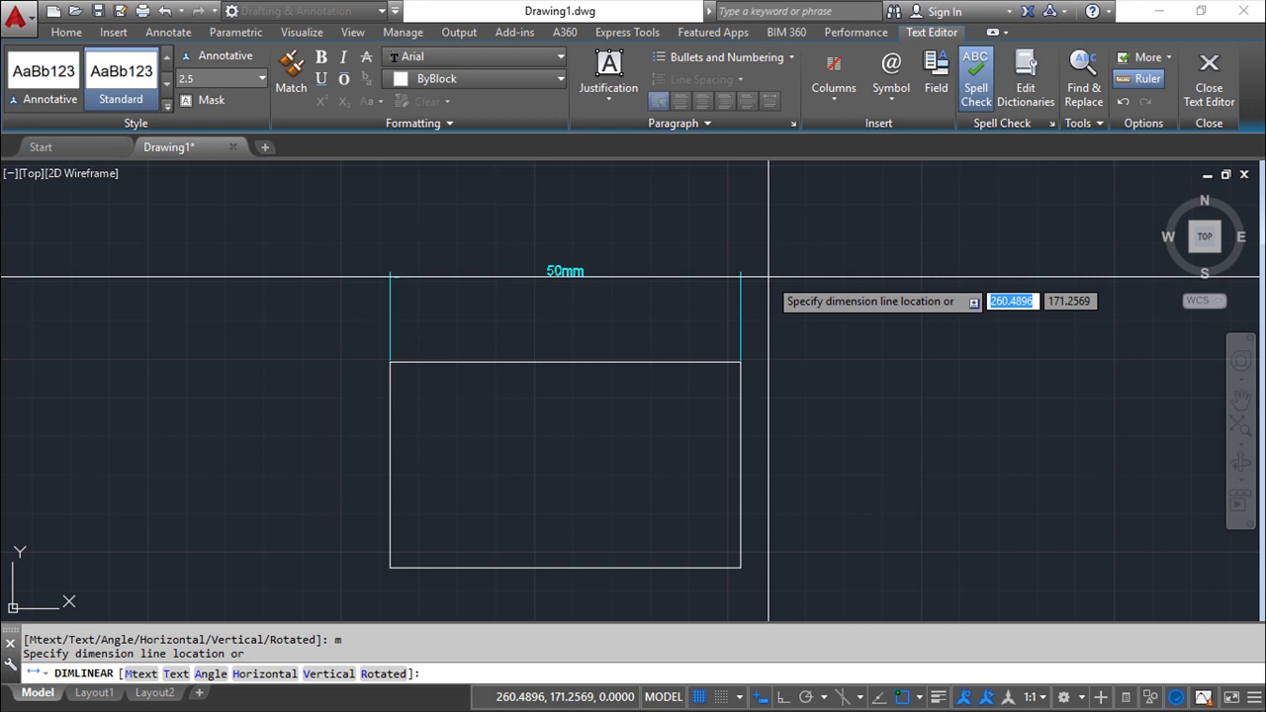
{"action": "key", "text": "Escape"}
{"action": "key", "text": "Escape"}
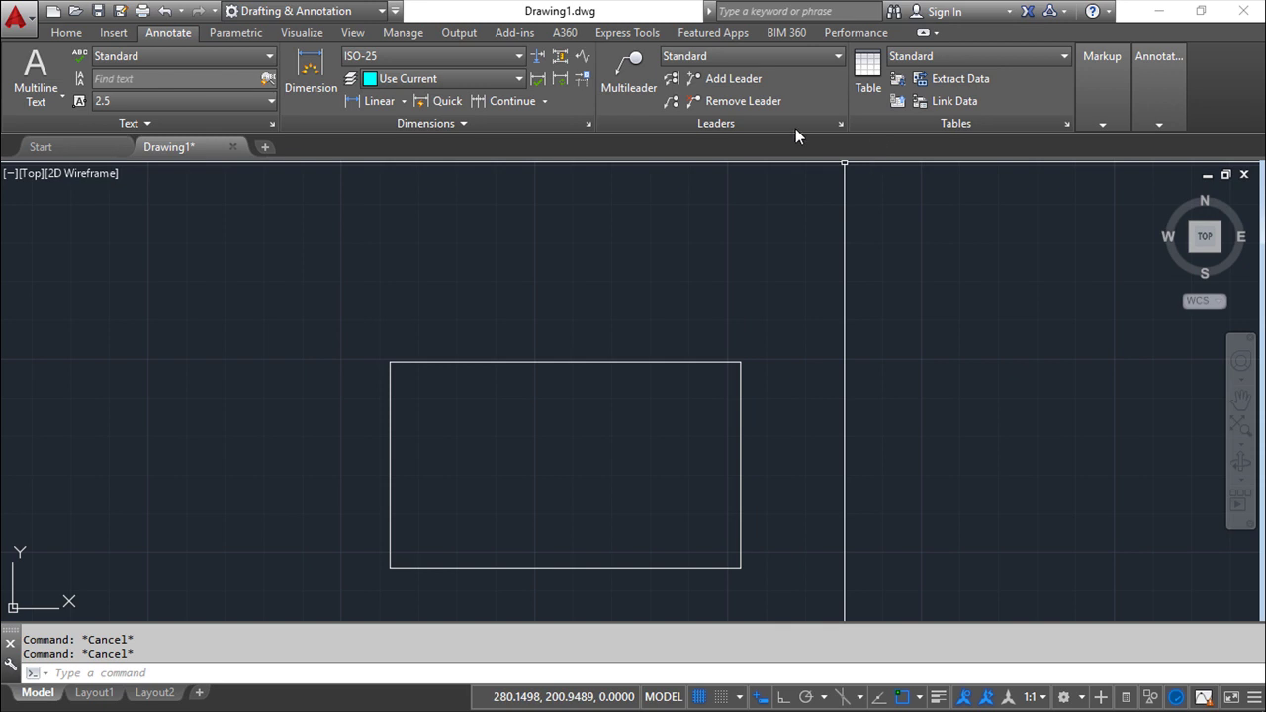
In the Dimension Style Manager, set ISO-25 current and confirm discarding its overrides
{"action": "left_click", "coordinate": [64, 31]}
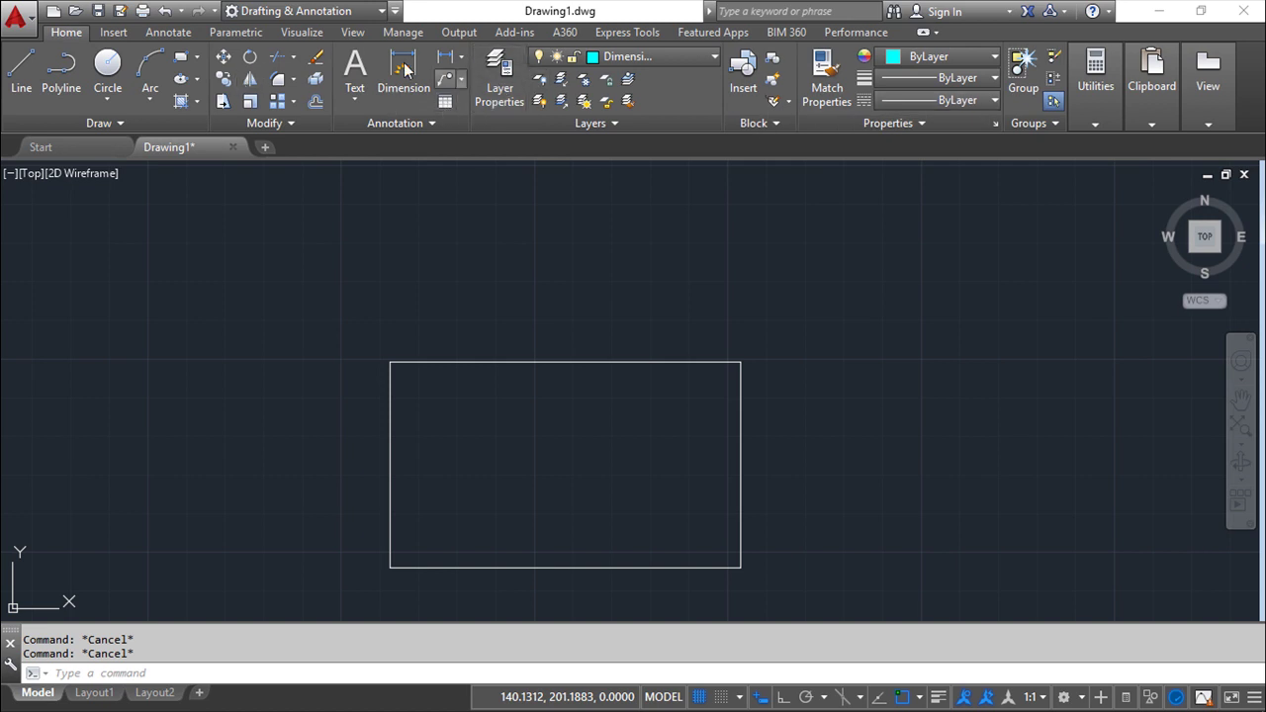
{"action": "left_click", "coordinate": [166, 33]}
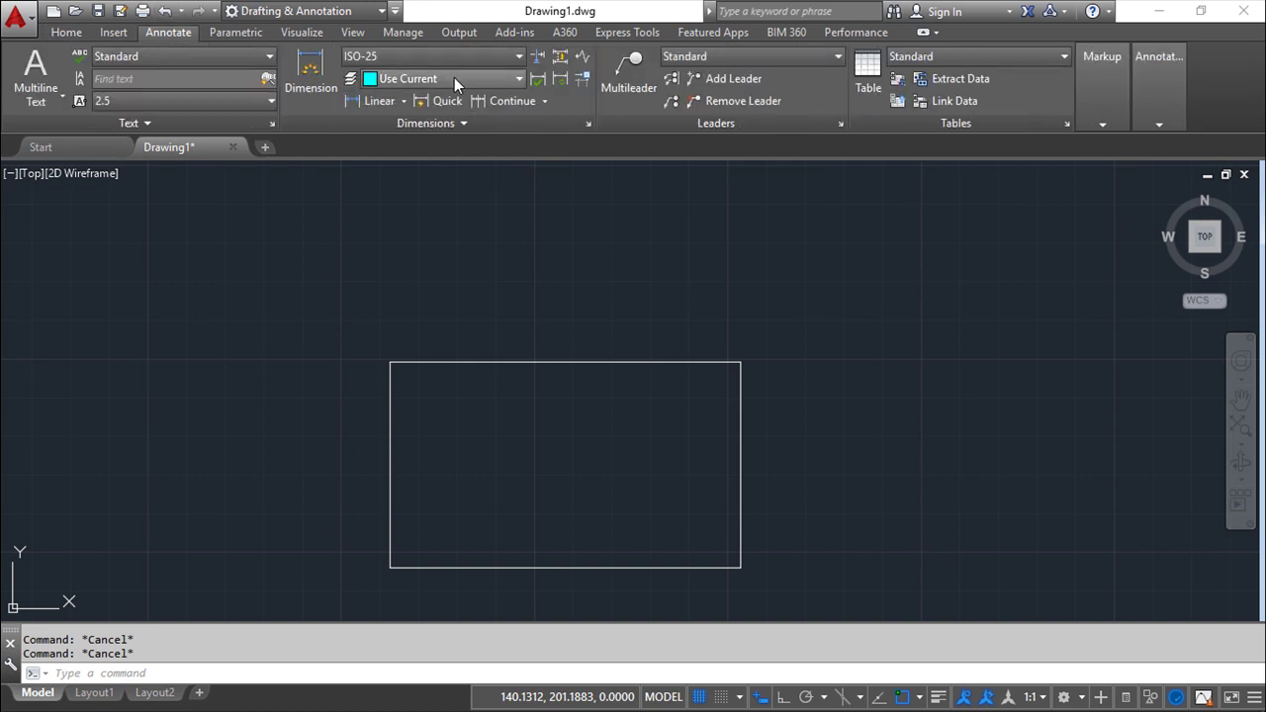
{"action": "left_click", "coordinate": [589, 124]}
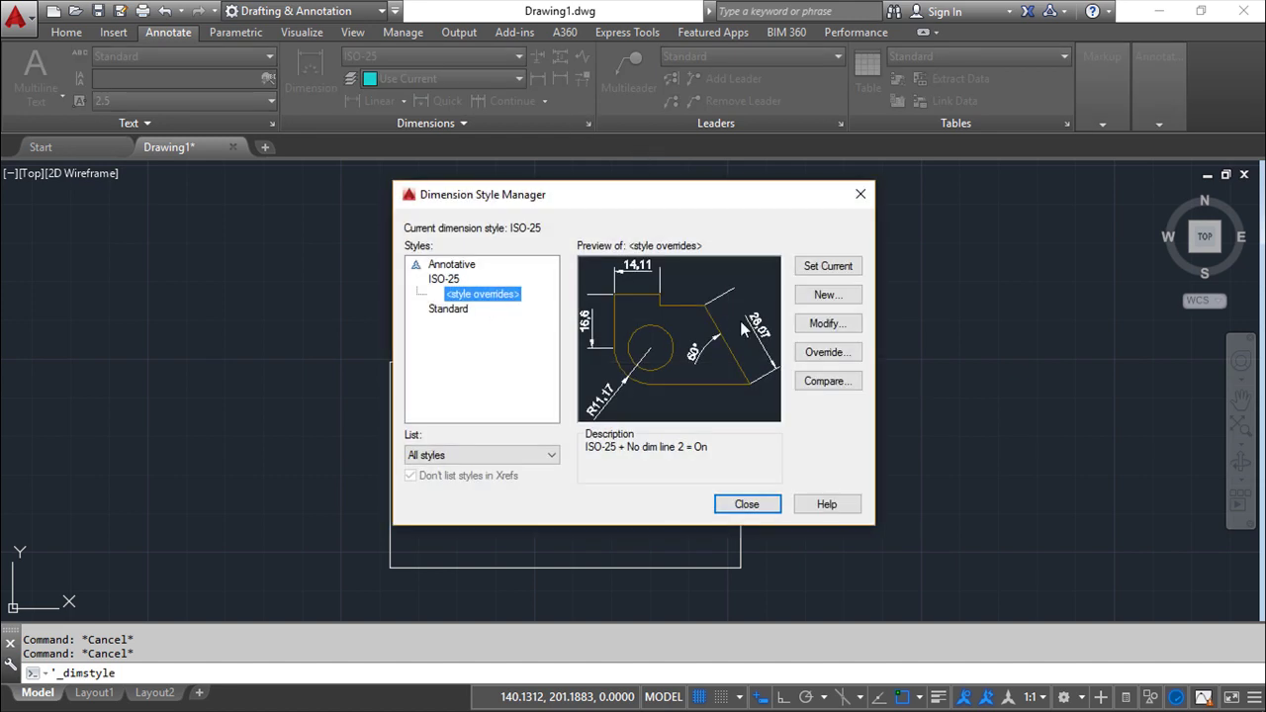
{"action": "left_click", "coordinate": [450, 281]}
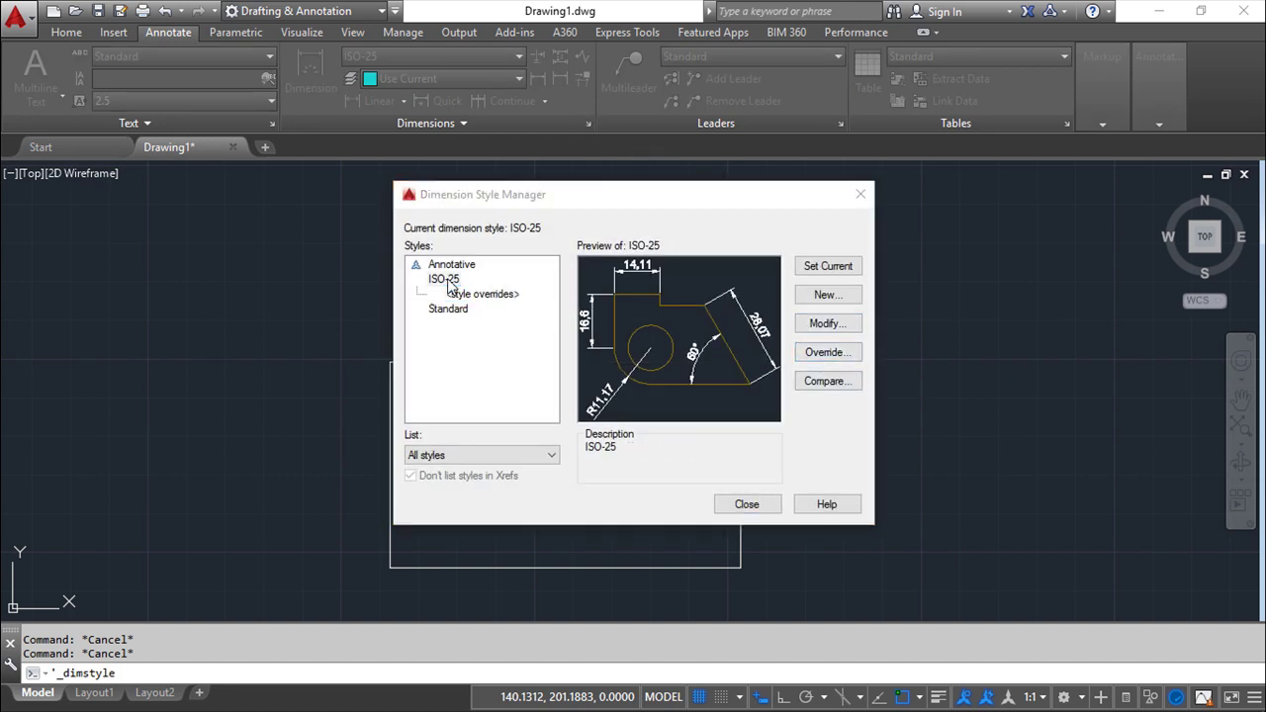
{"action": "left_click", "coordinate": [809, 269]}
{"action": "left_click", "coordinate": [583, 375]}
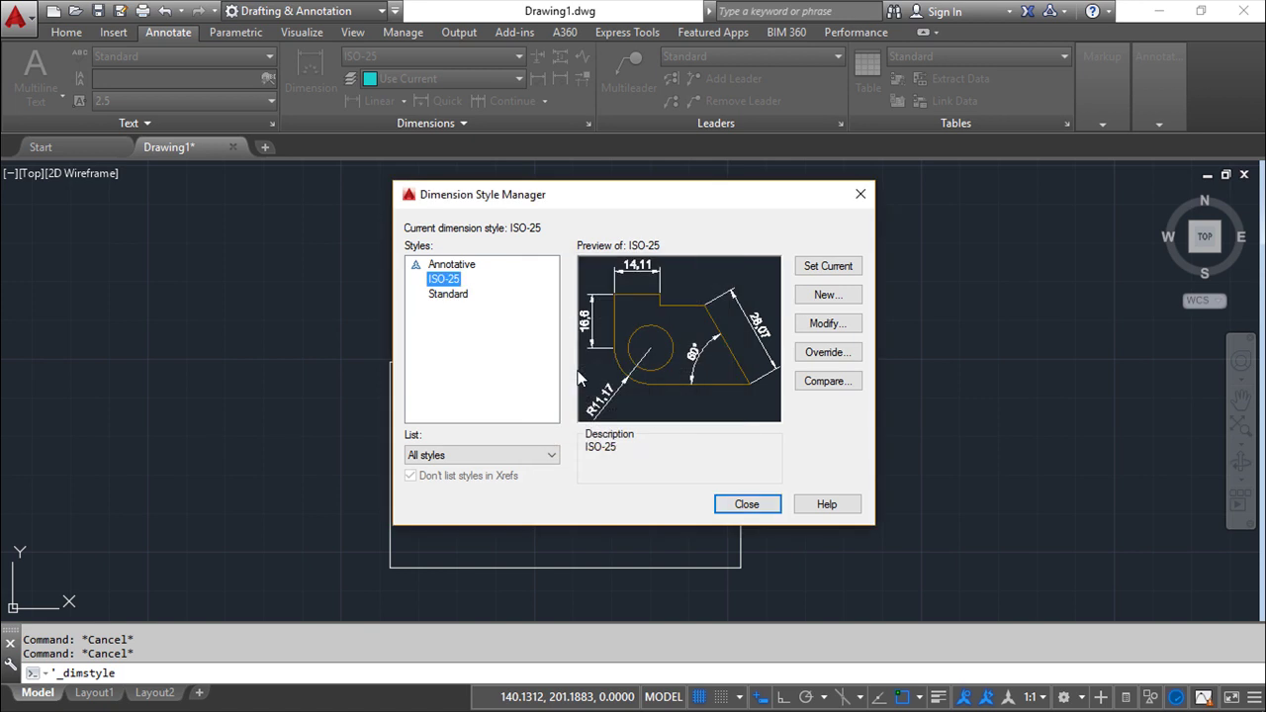
{"action": "left_click", "coordinate": [754, 506]}
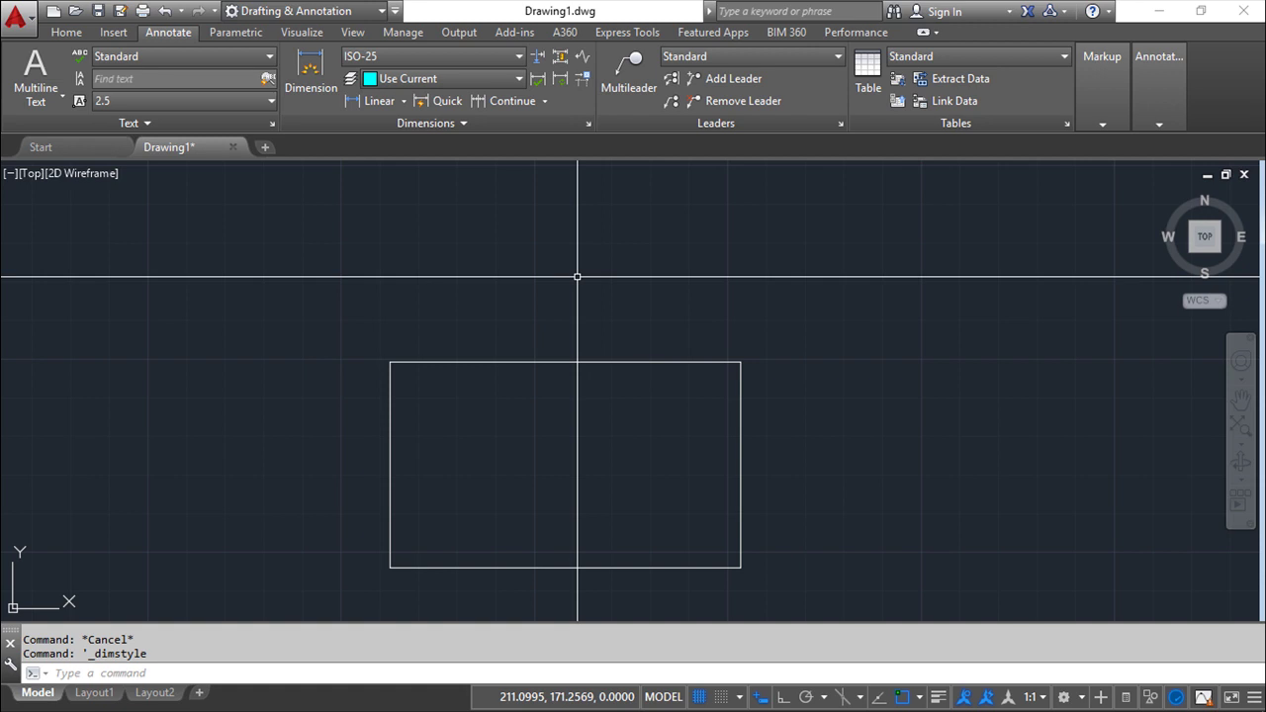
Place a linear dimension reading 90,89 above the rectangle's top edge
{"action": "left_click", "coordinate": [372, 101]}
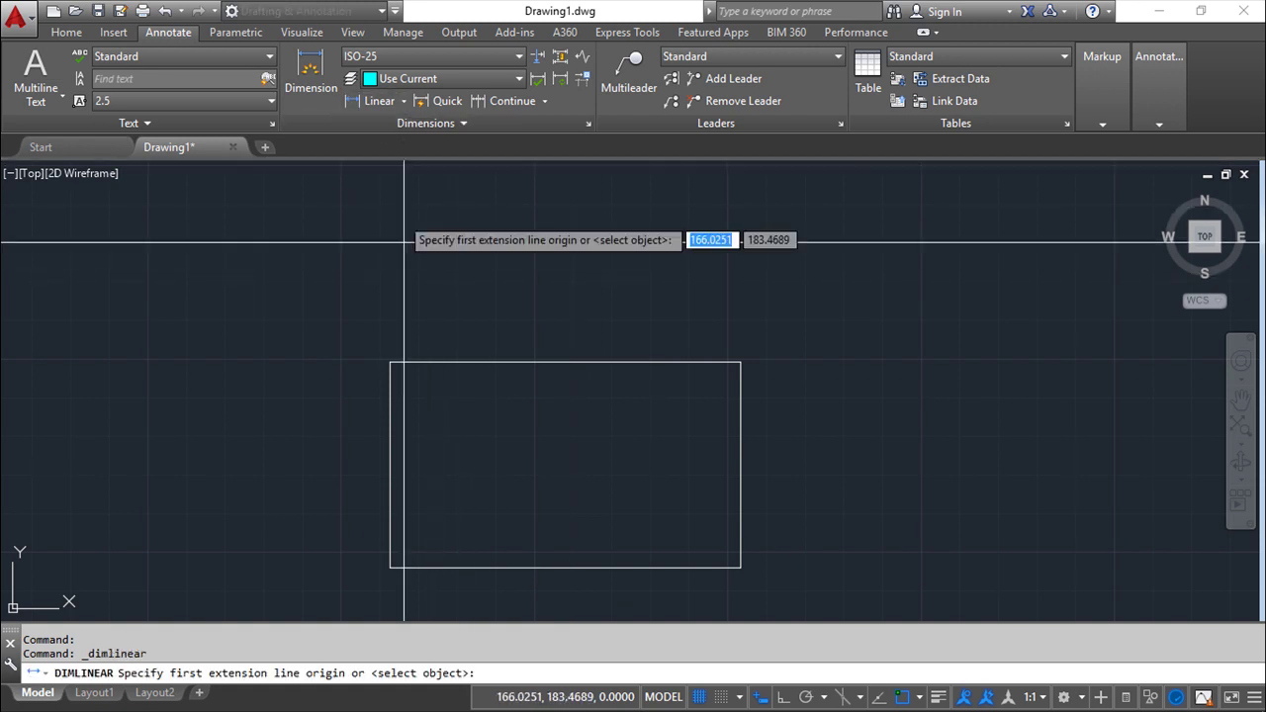
{"action": "left_click", "coordinate": [389, 363]}
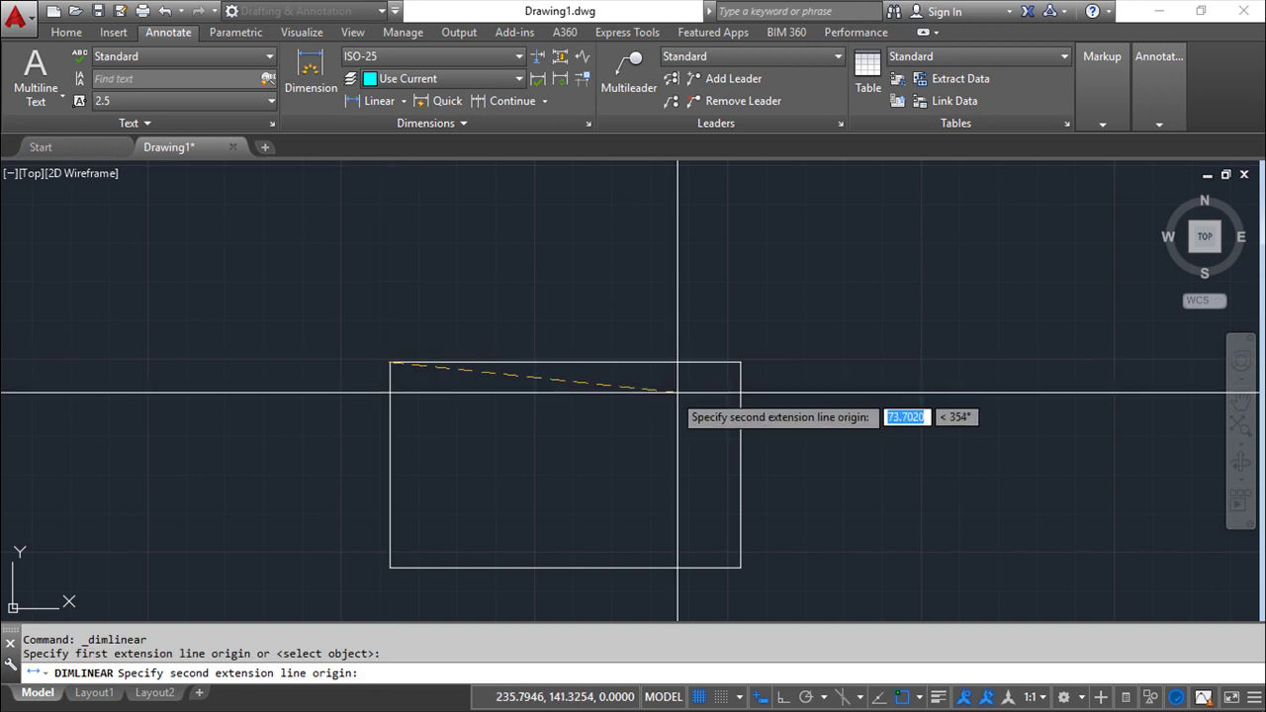
{"action": "left_click", "coordinate": [739, 363]}
{"action": "left_click", "coordinate": [591, 315]}
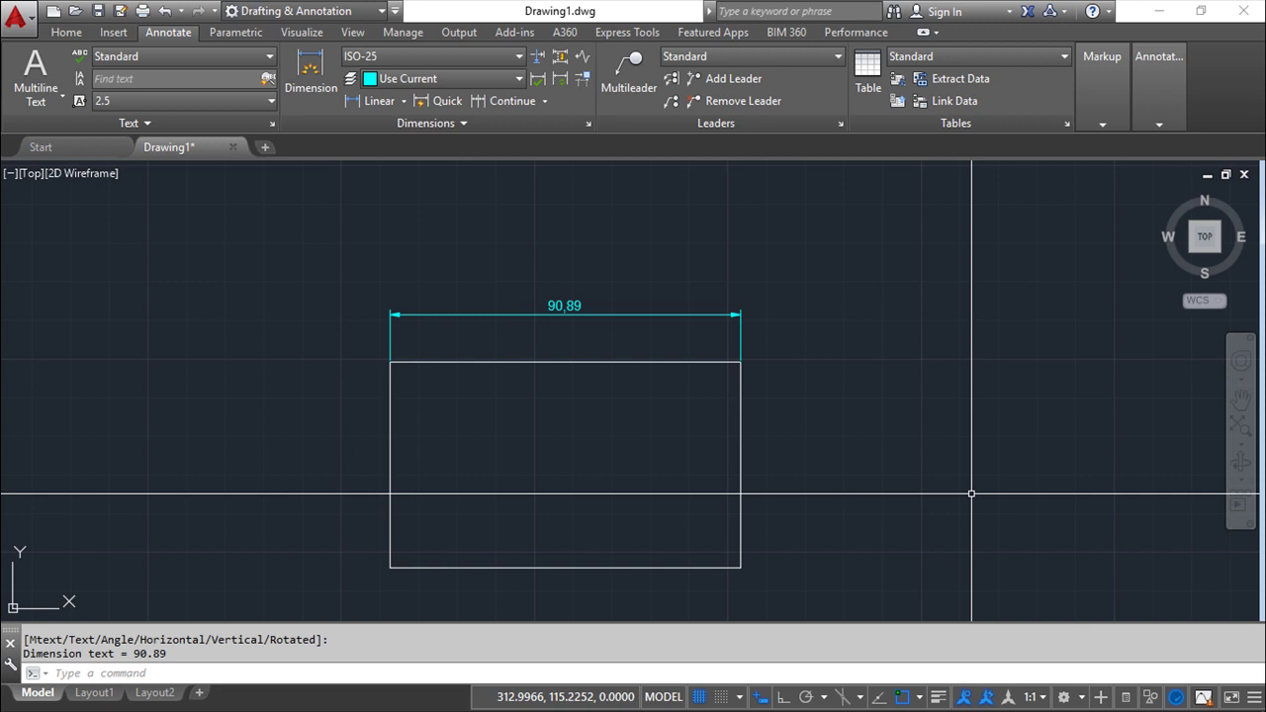
Edit the top dimension's text with ED, then exit without saving the changes
{"action": "type", "text": "ED"}
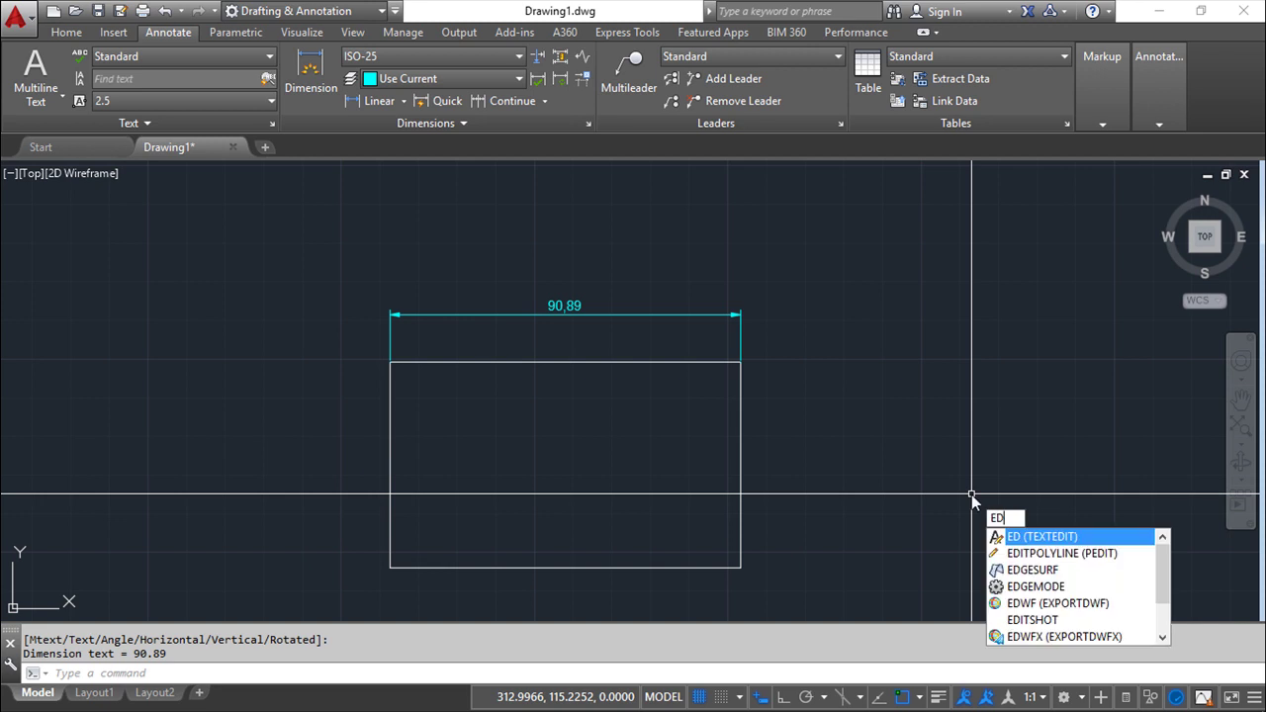
{"action": "key", "text": "Return"}
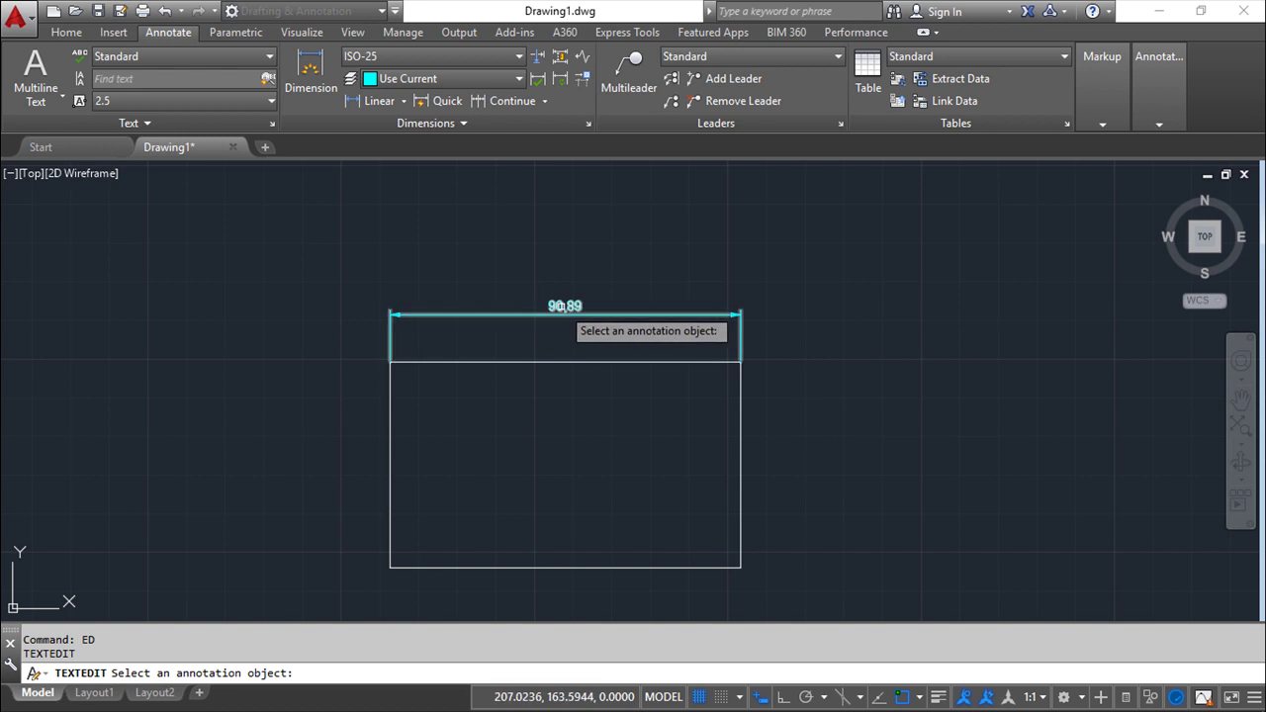
{"action": "left_click", "coordinate": [563, 308]}
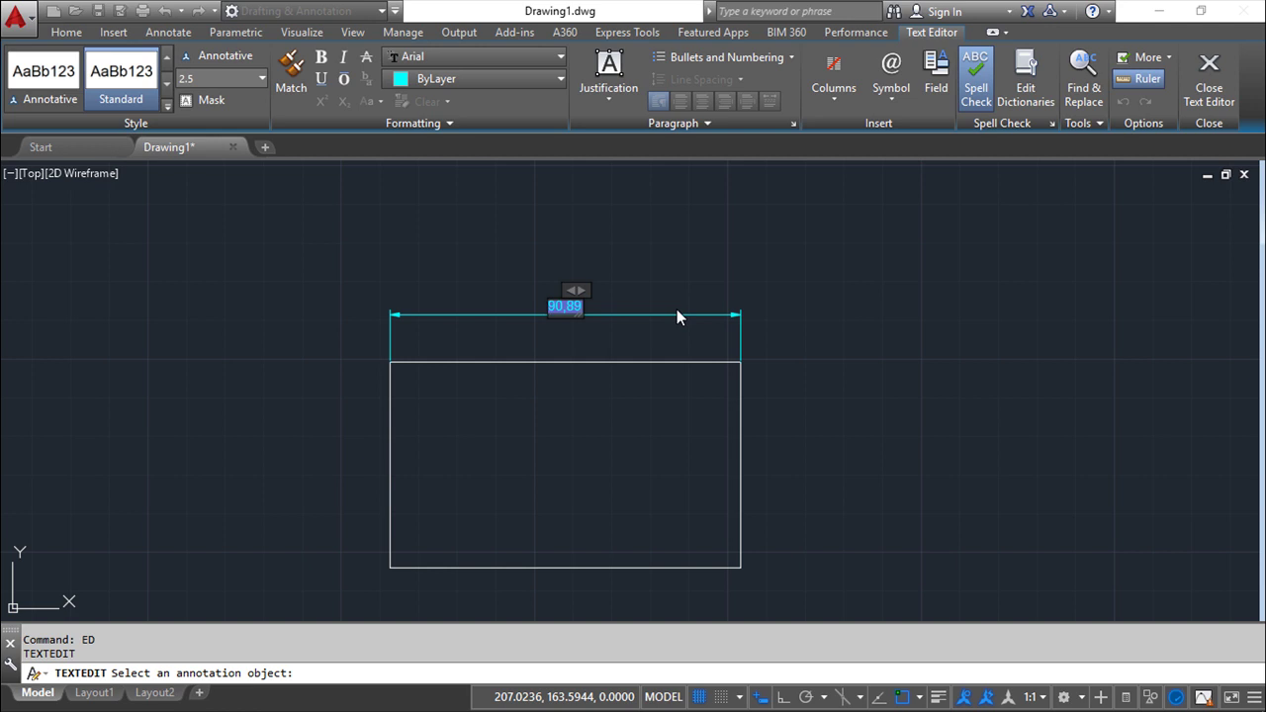
{"action": "type", "text": "hghgh"}
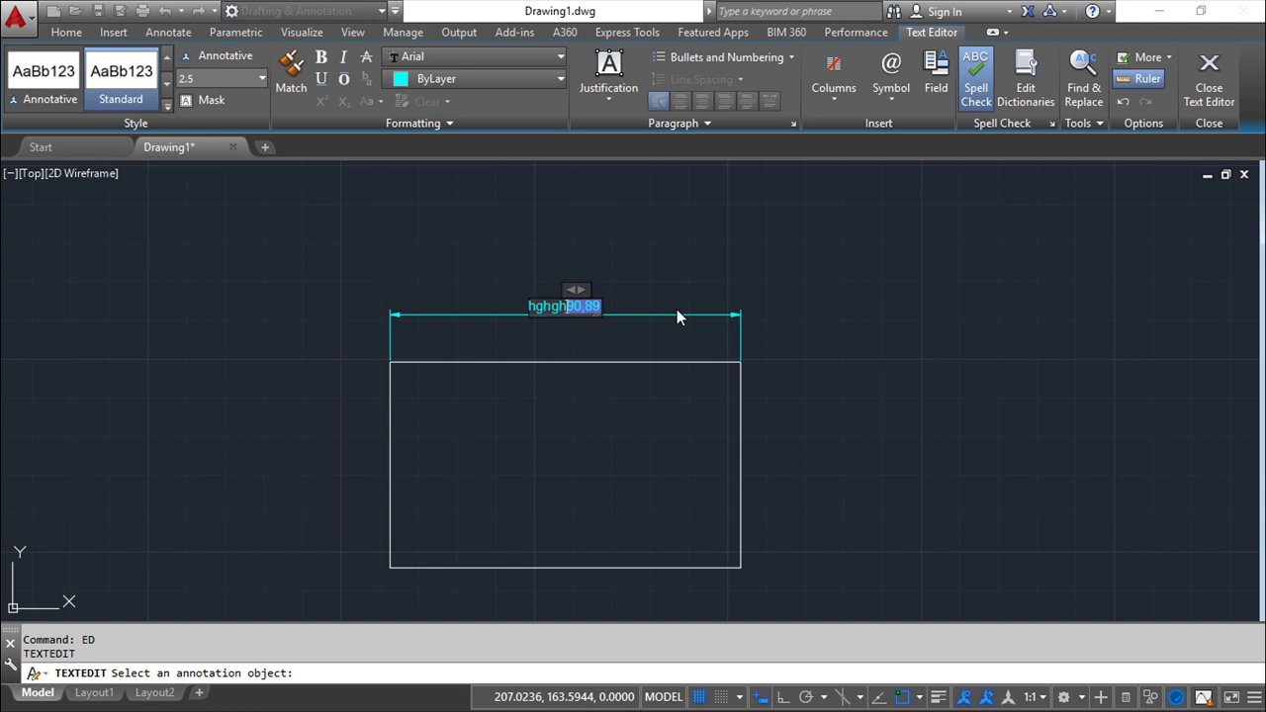
{"action": "key", "text": "BackSpace"}
{"action": "key", "text": "BackSpace"}
{"action": "key", "text": "BackSpace"}
{"action": "key", "text": "BackSpace"}
{"action": "key", "text": "BackSpace"}
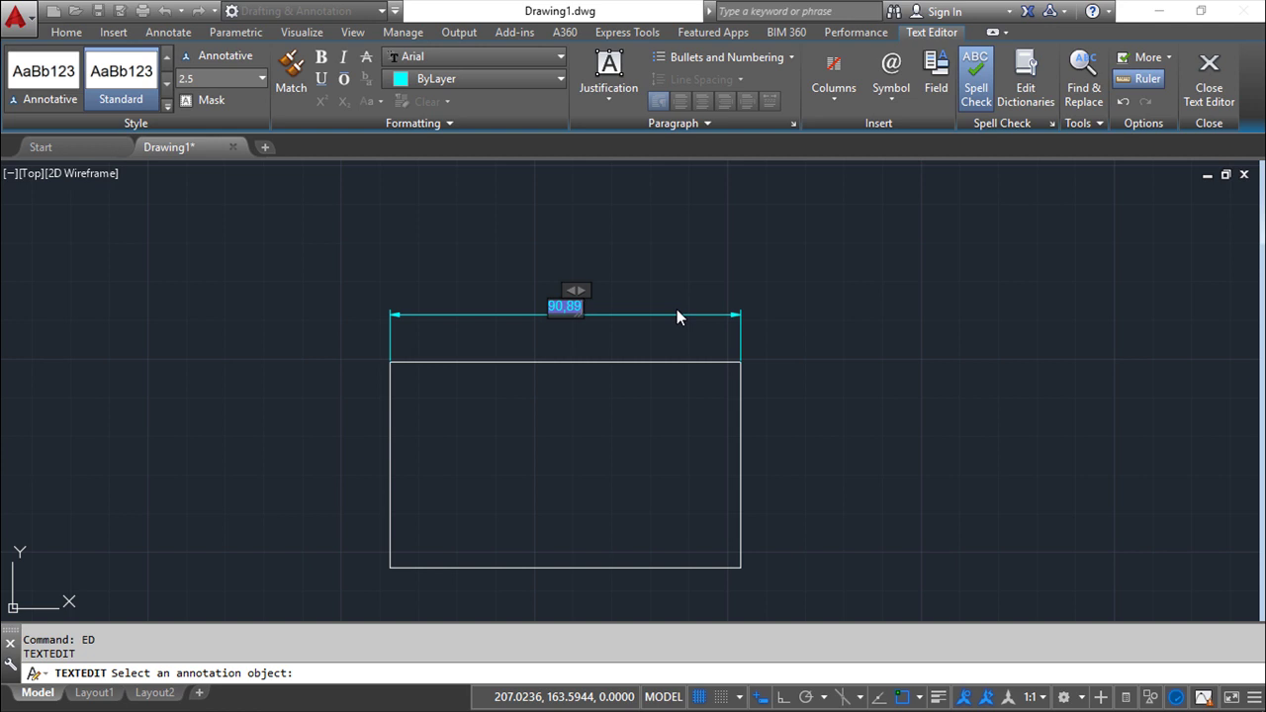
{"action": "key", "text": "Escape"}
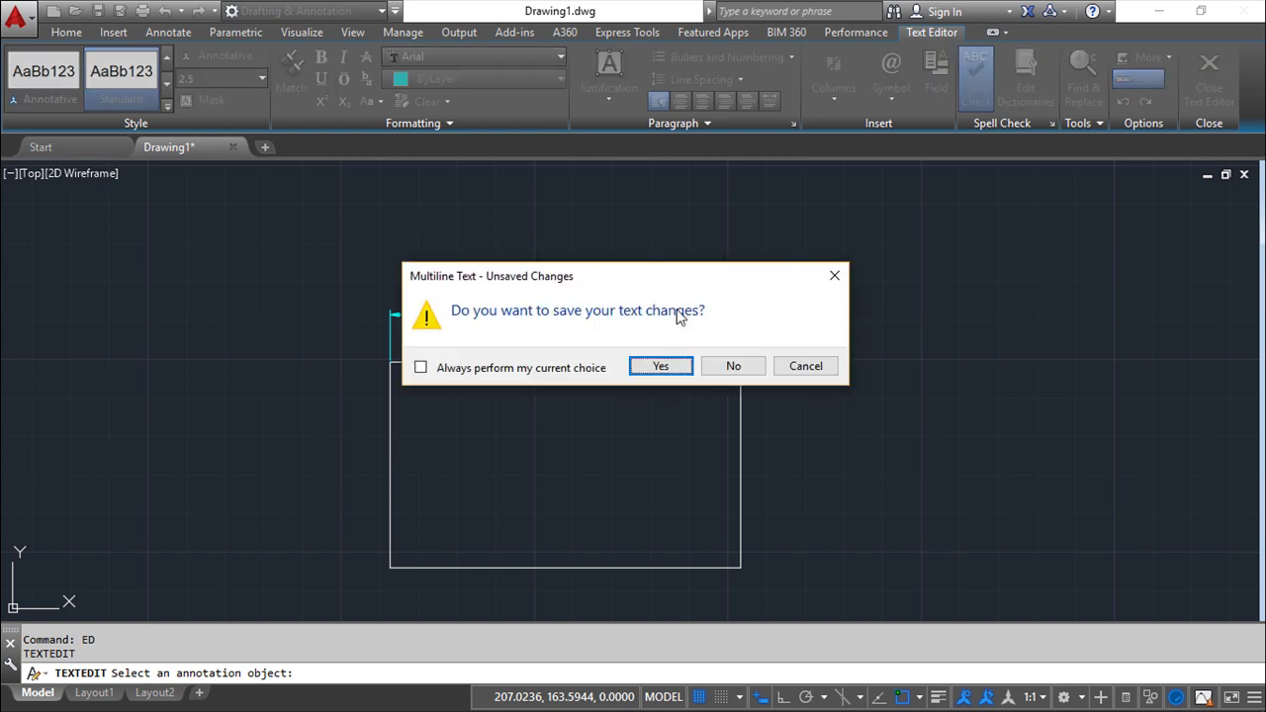
{"action": "left_click", "coordinate": [732, 366]}
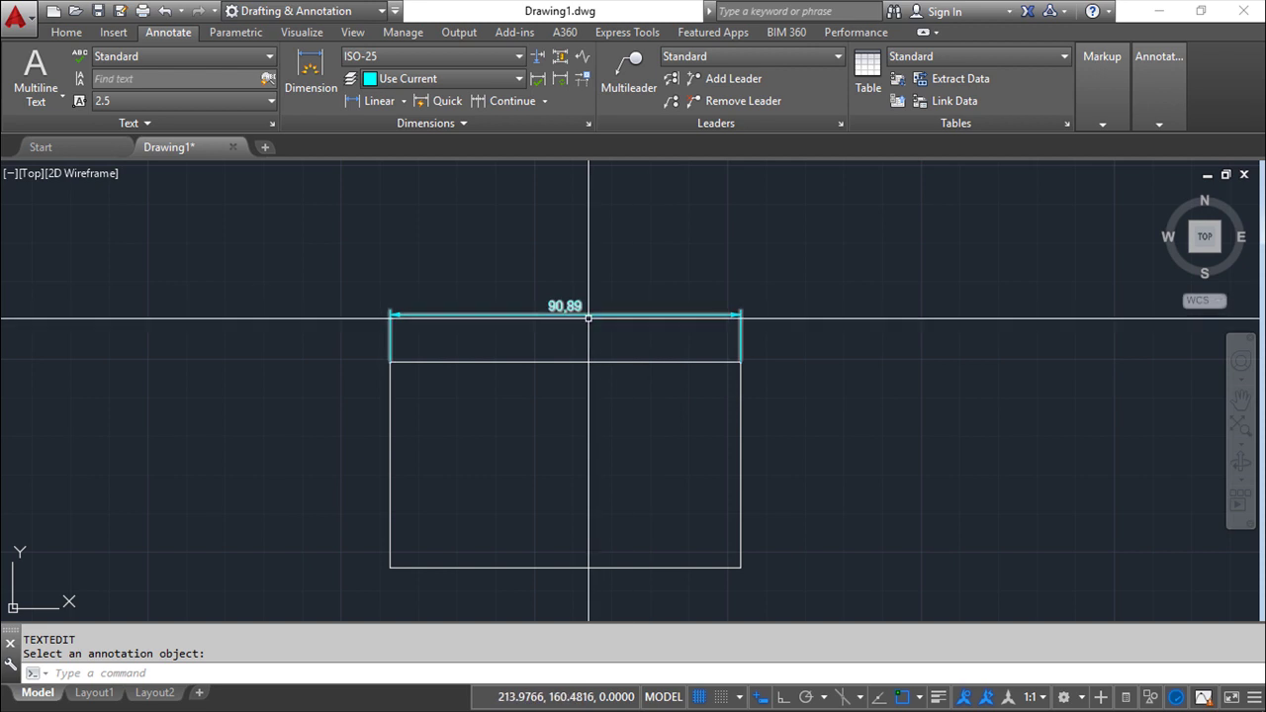
{"action": "key", "text": "Return"}
{"action": "left_click", "coordinate": [593, 316]}
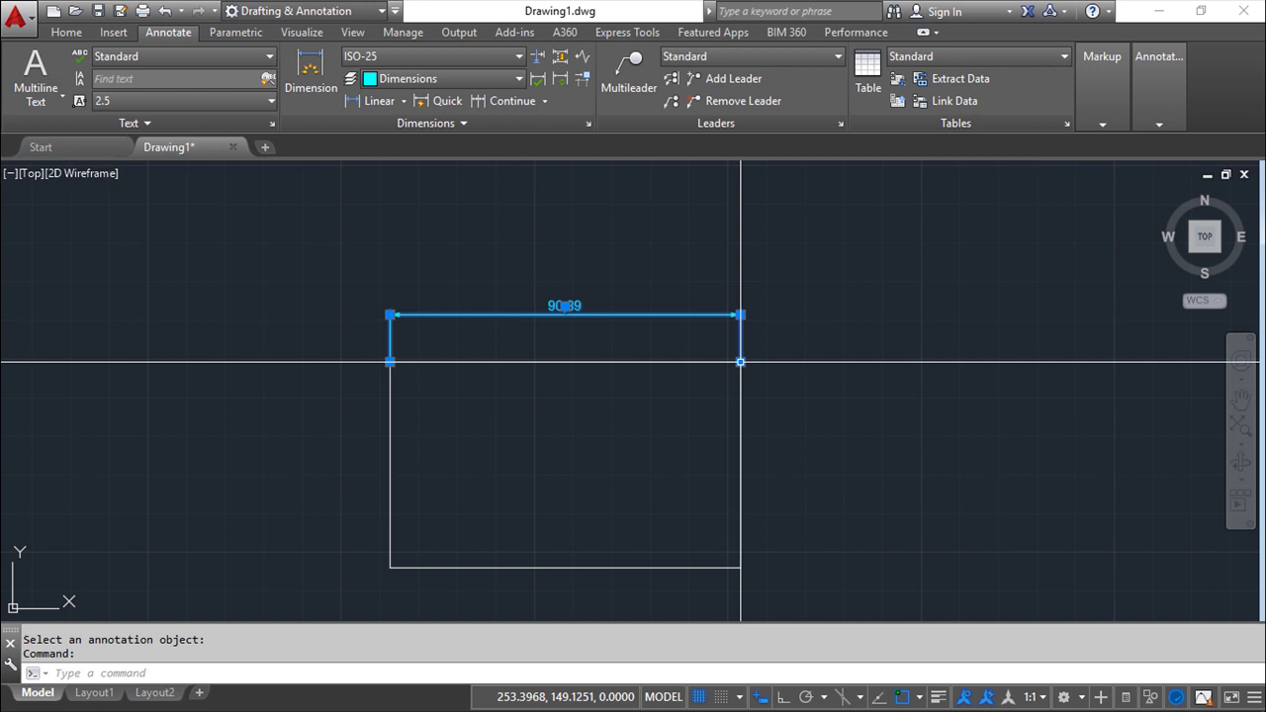
{"action": "left_click", "coordinate": [741, 362]}
{"action": "left_click", "coordinate": [891, 358]}
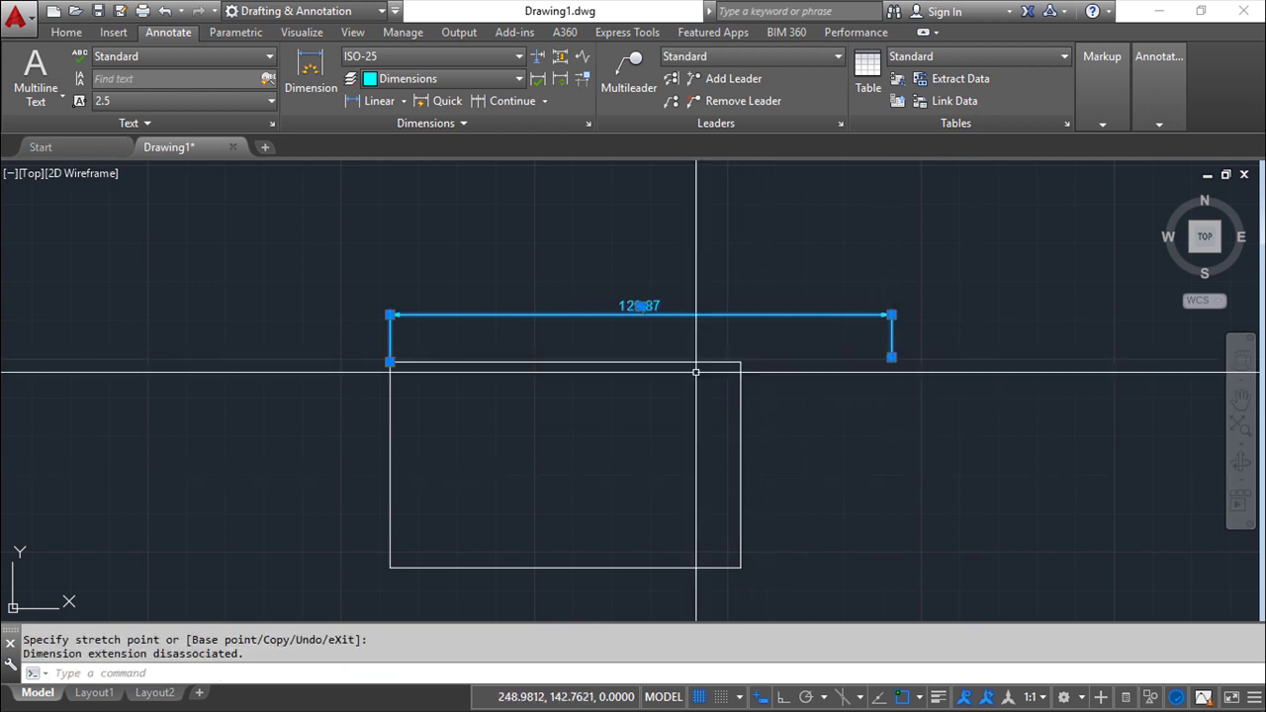
{"action": "mouse_move", "coordinate": [638, 306]}
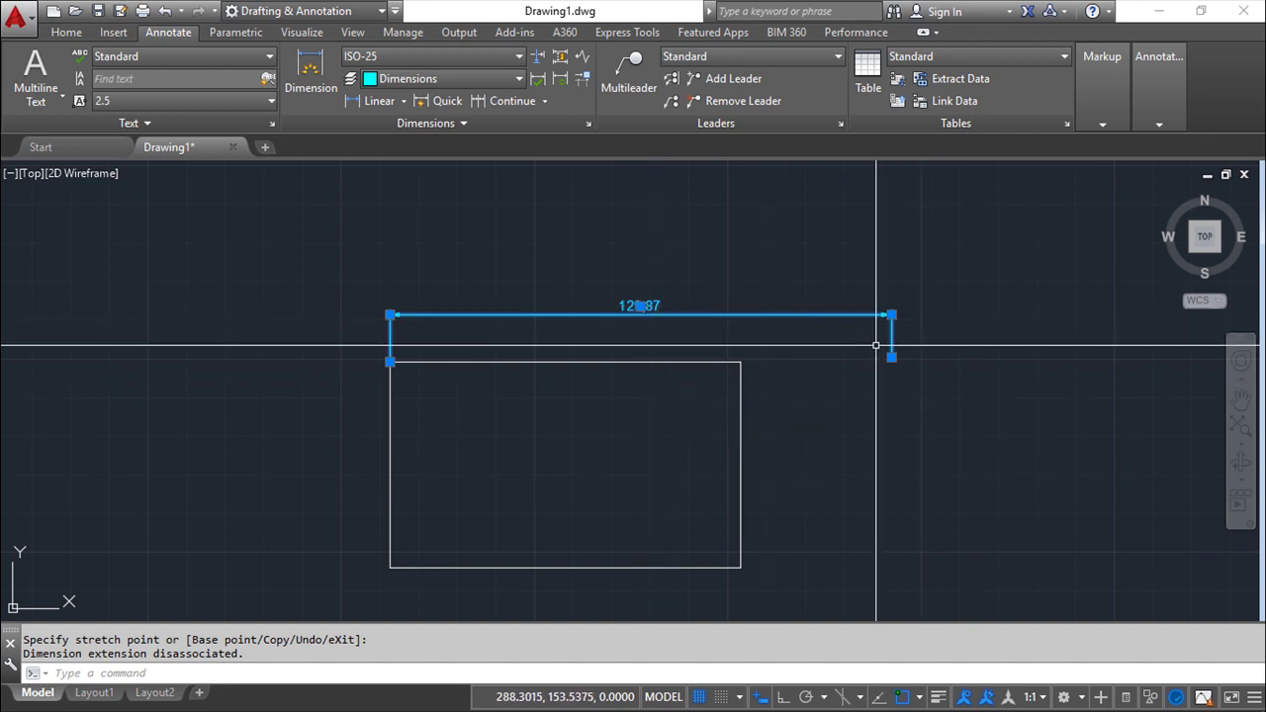
{"action": "left_click", "coordinate": [639, 307]}
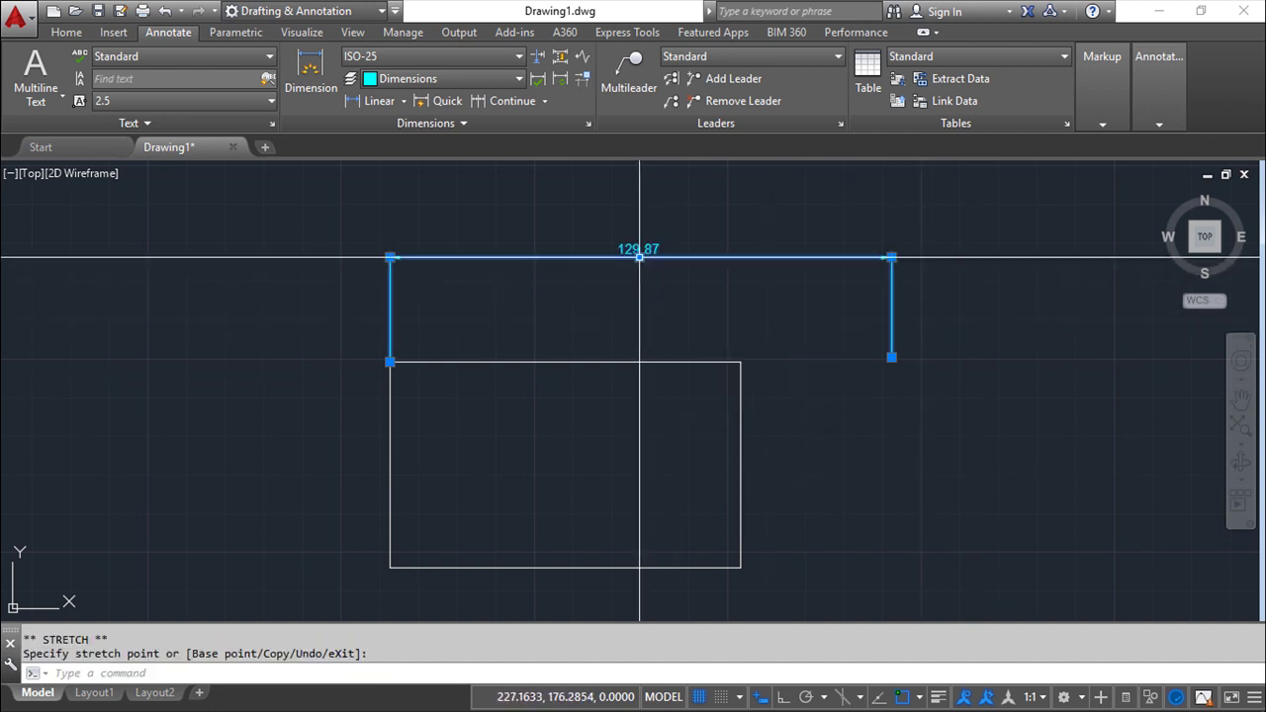
{"action": "left_click", "coordinate": [639, 258]}
{"action": "left_click", "coordinate": [891, 257]}
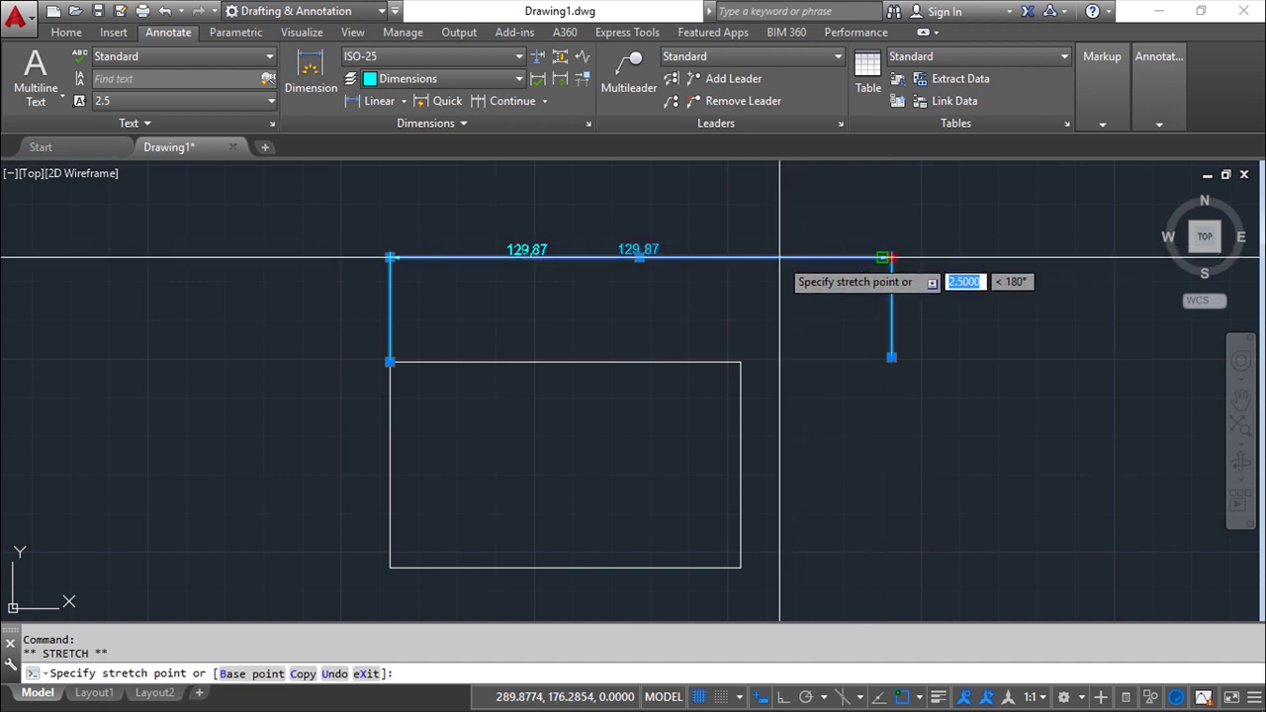
{"action": "key", "text": "Escape"}
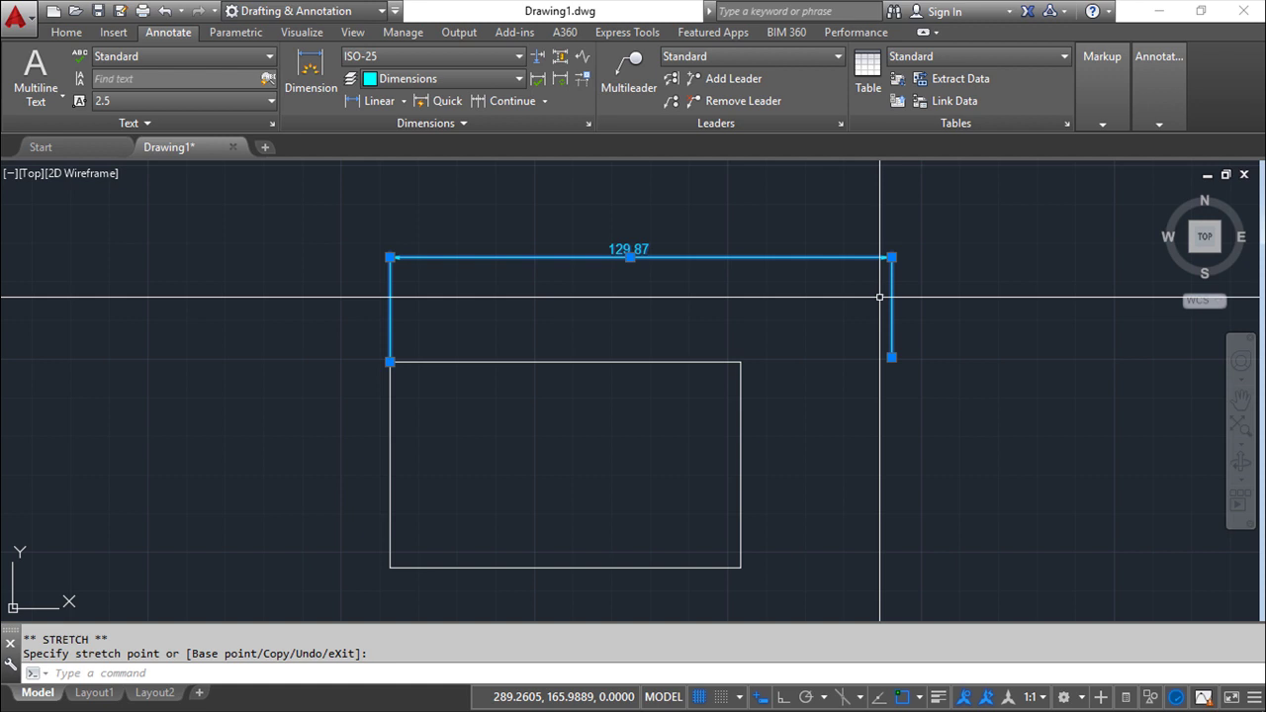
{"action": "left_click", "coordinate": [165, 12]}
{"action": "left_click", "coordinate": [165, 13]}
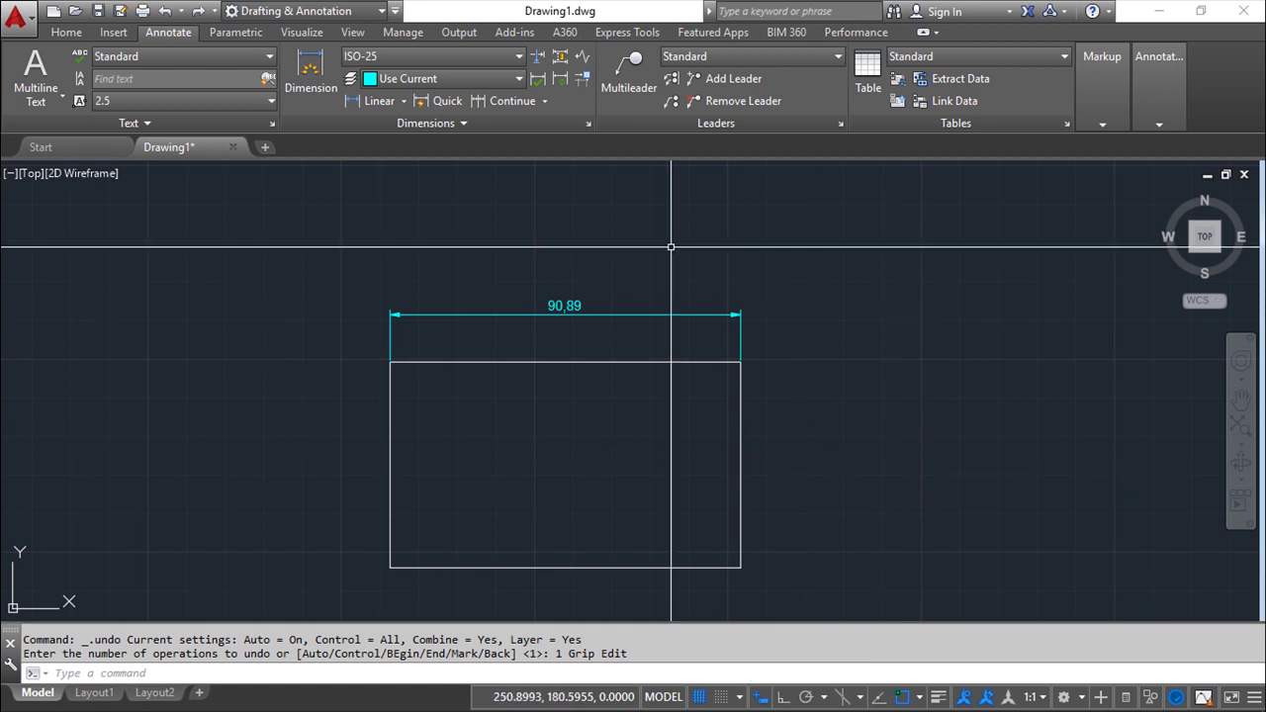
{"action": "left_click", "coordinate": [580, 312]}
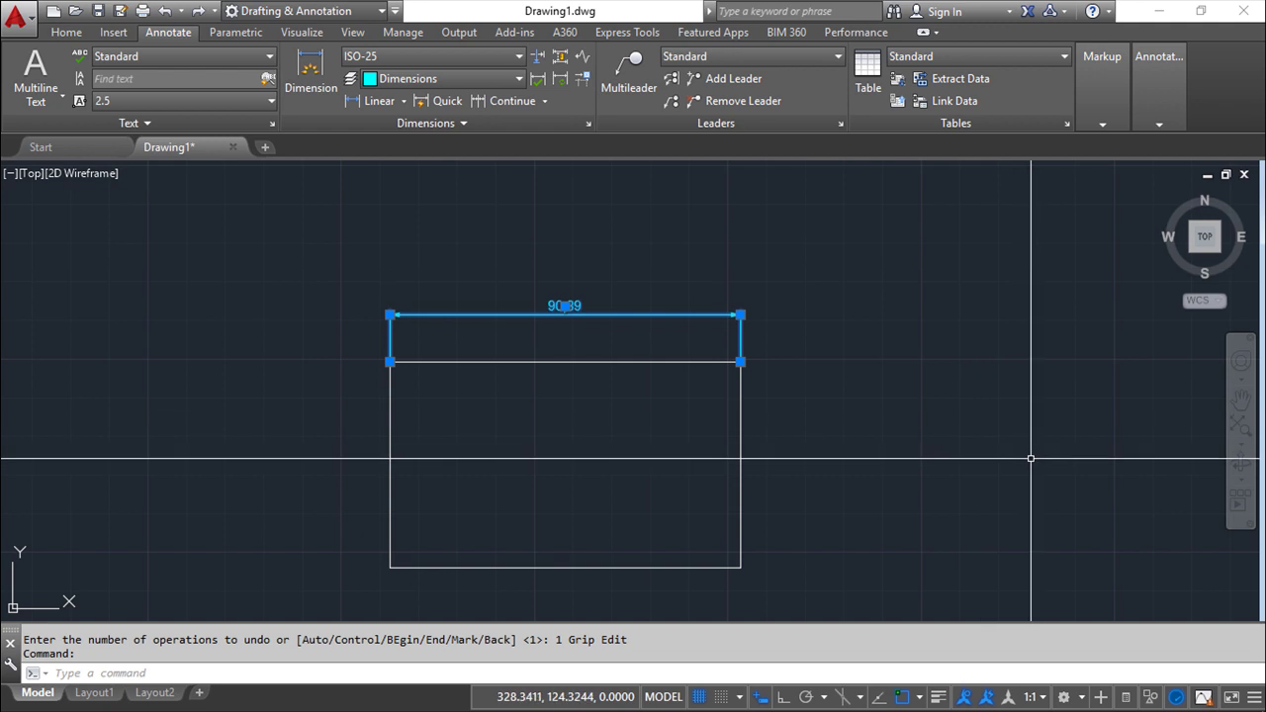
{"action": "mouse_move", "coordinate": [565, 313]}
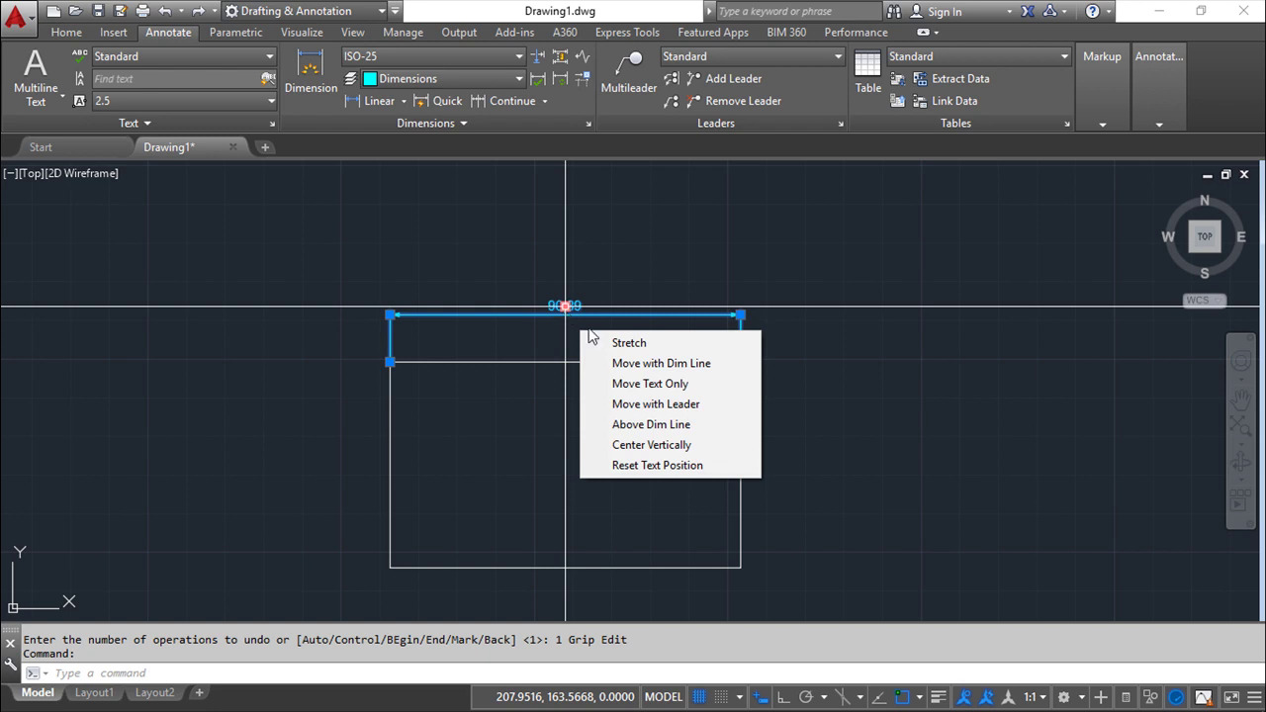
{"action": "left_click", "coordinate": [670, 385]}
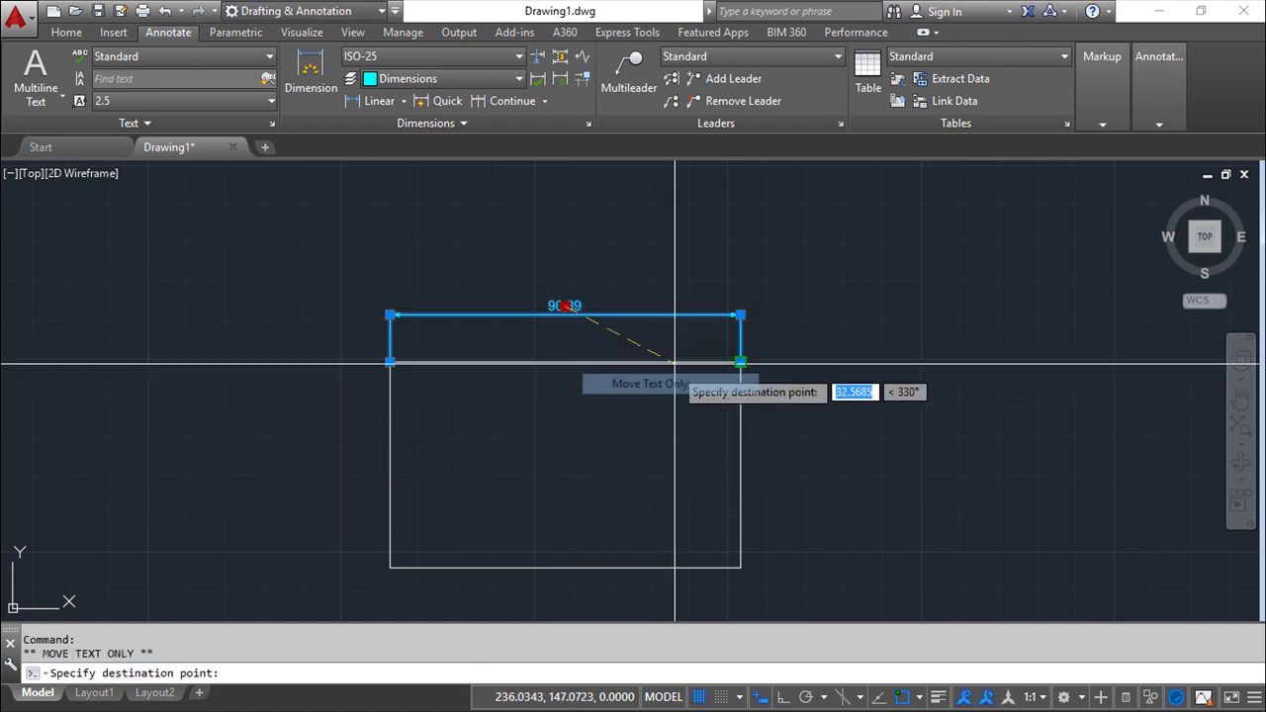
{"action": "left_click", "coordinate": [660, 280]}
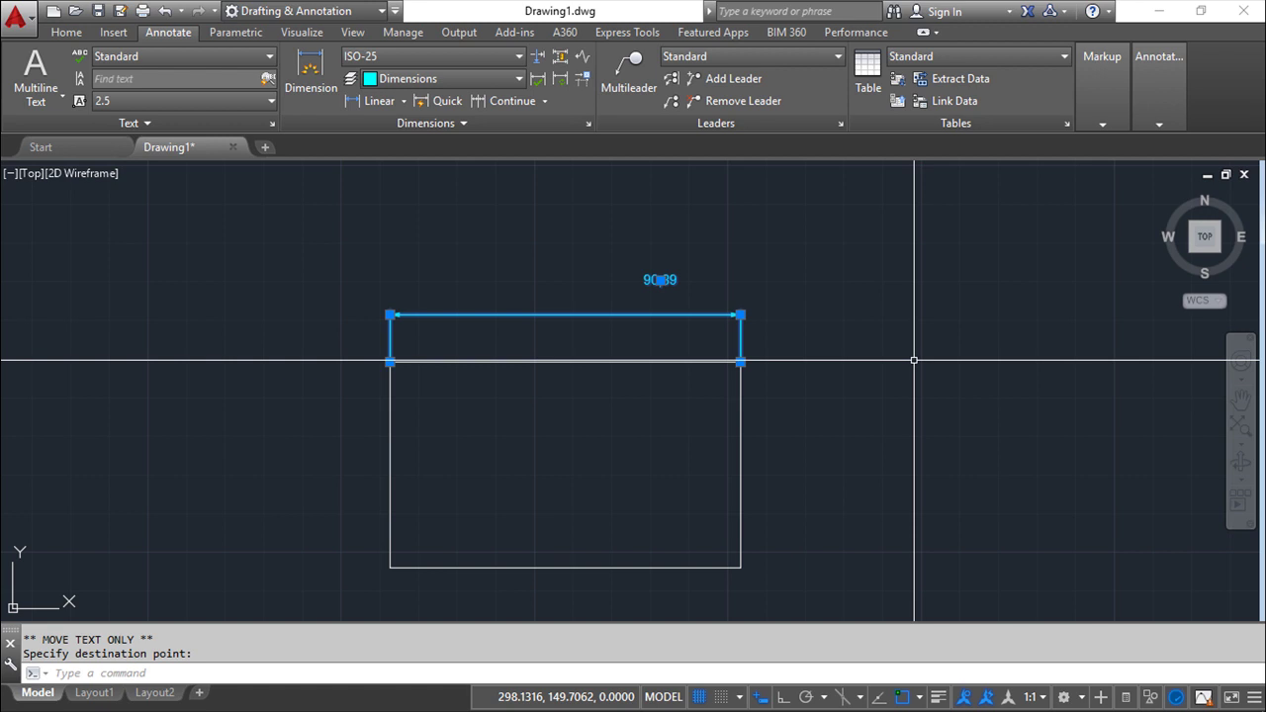
{"action": "key", "text": "Escape"}
{"action": "left_click", "coordinate": [165, 10]}
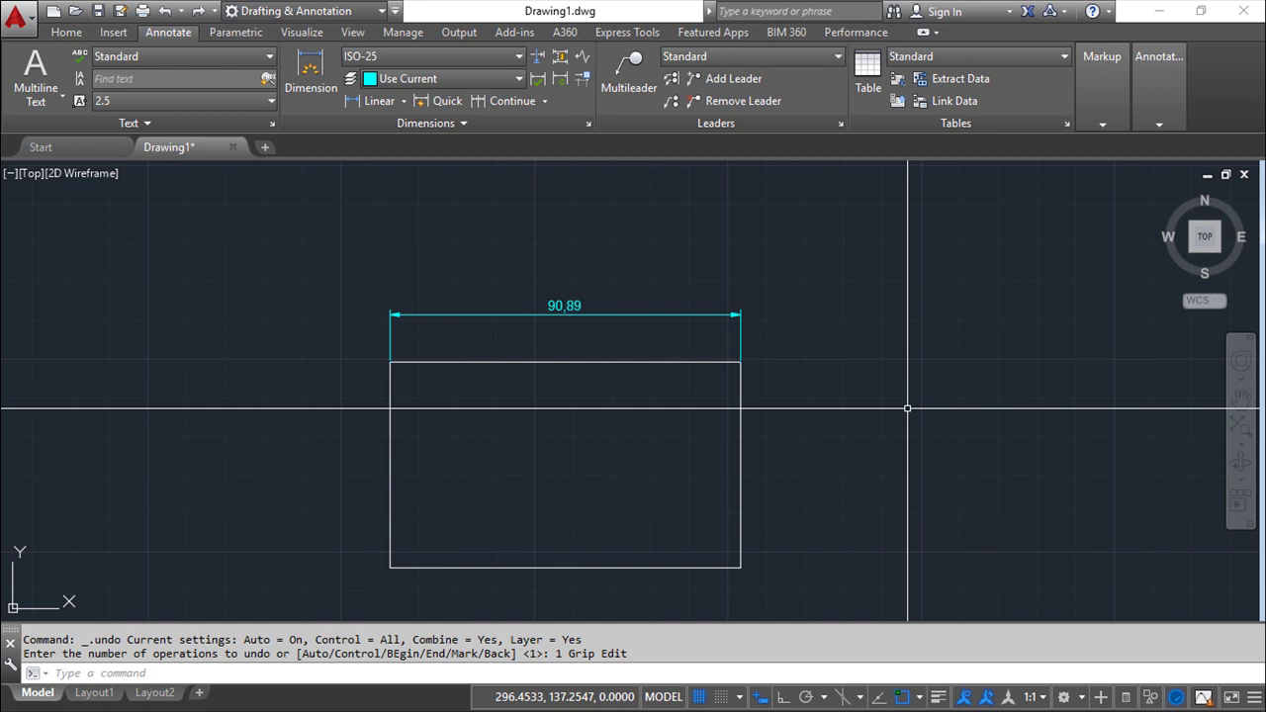
{"action": "left_click", "coordinate": [986, 232]}
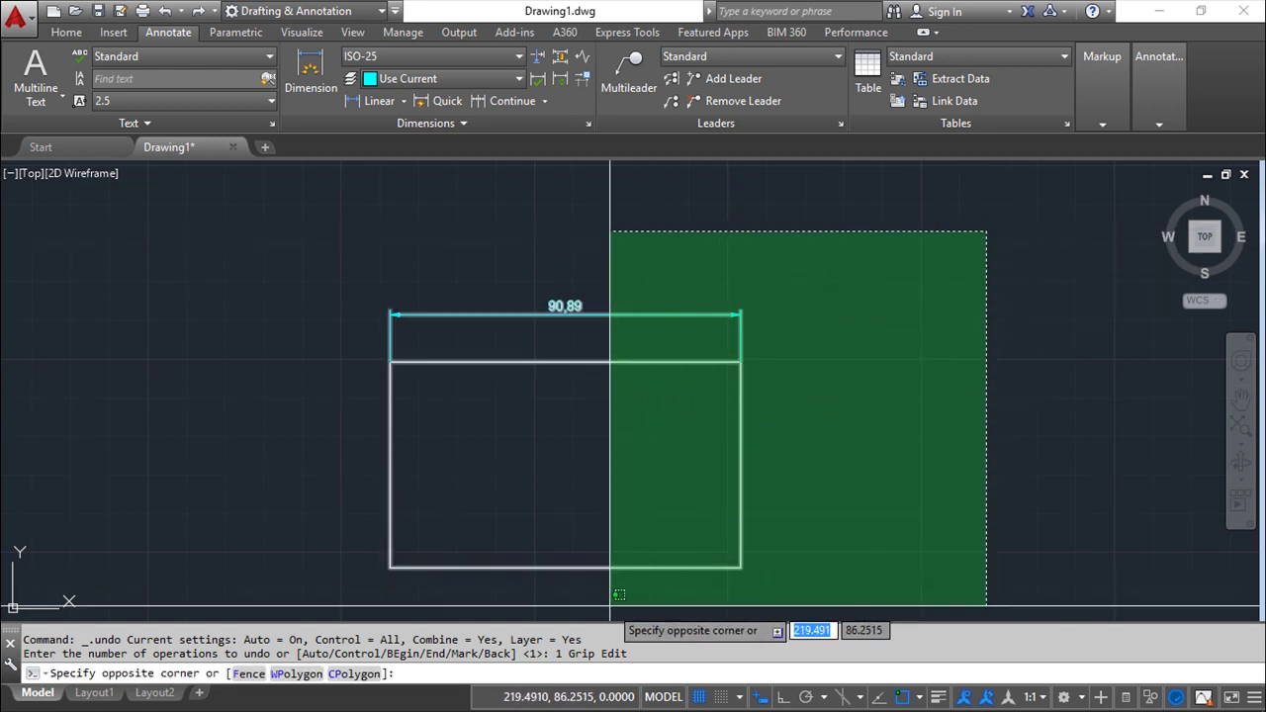
{"action": "left_click", "coordinate": [605, 544]}
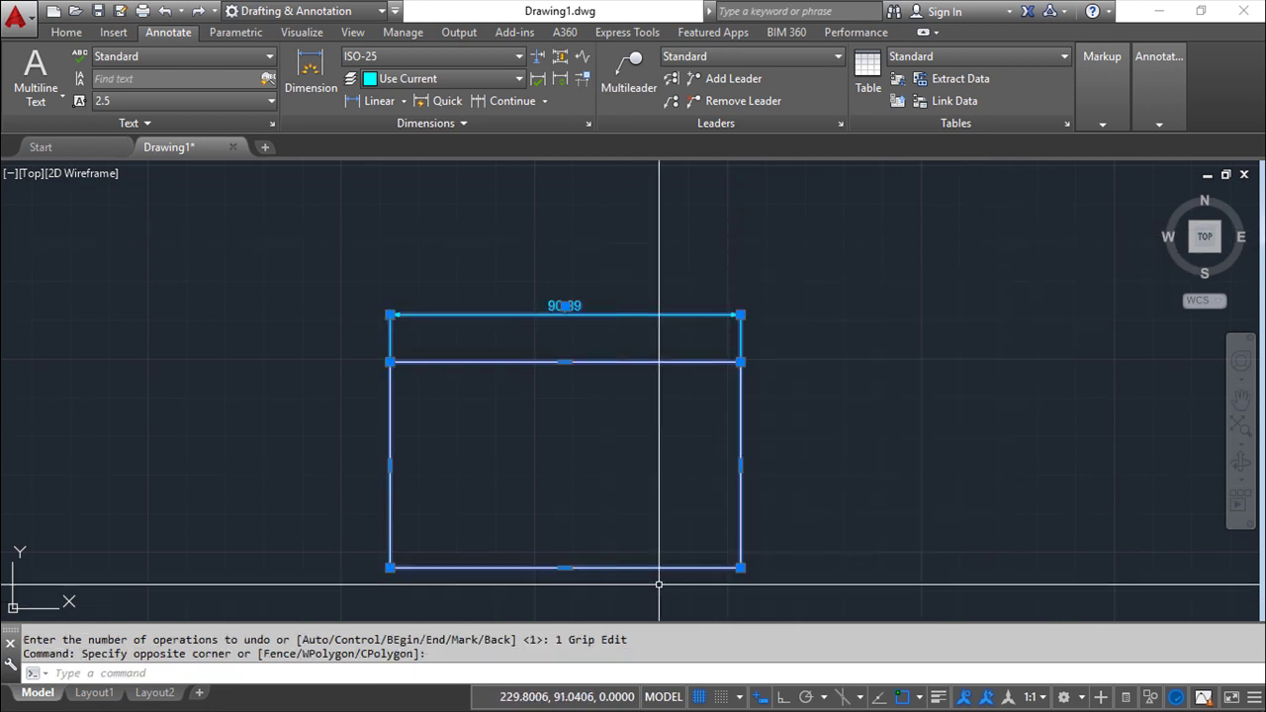
{"action": "left_click", "coordinate": [741, 362]}
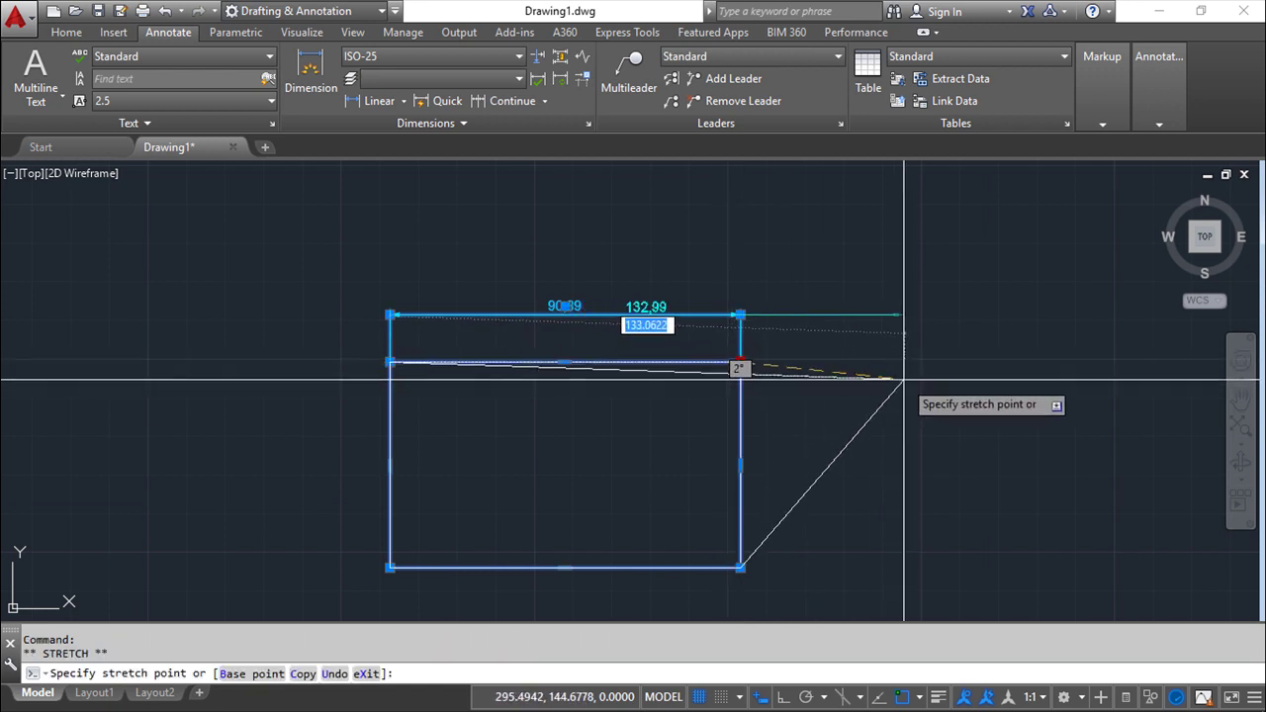
{"action": "left_click", "coordinate": [903, 375]}
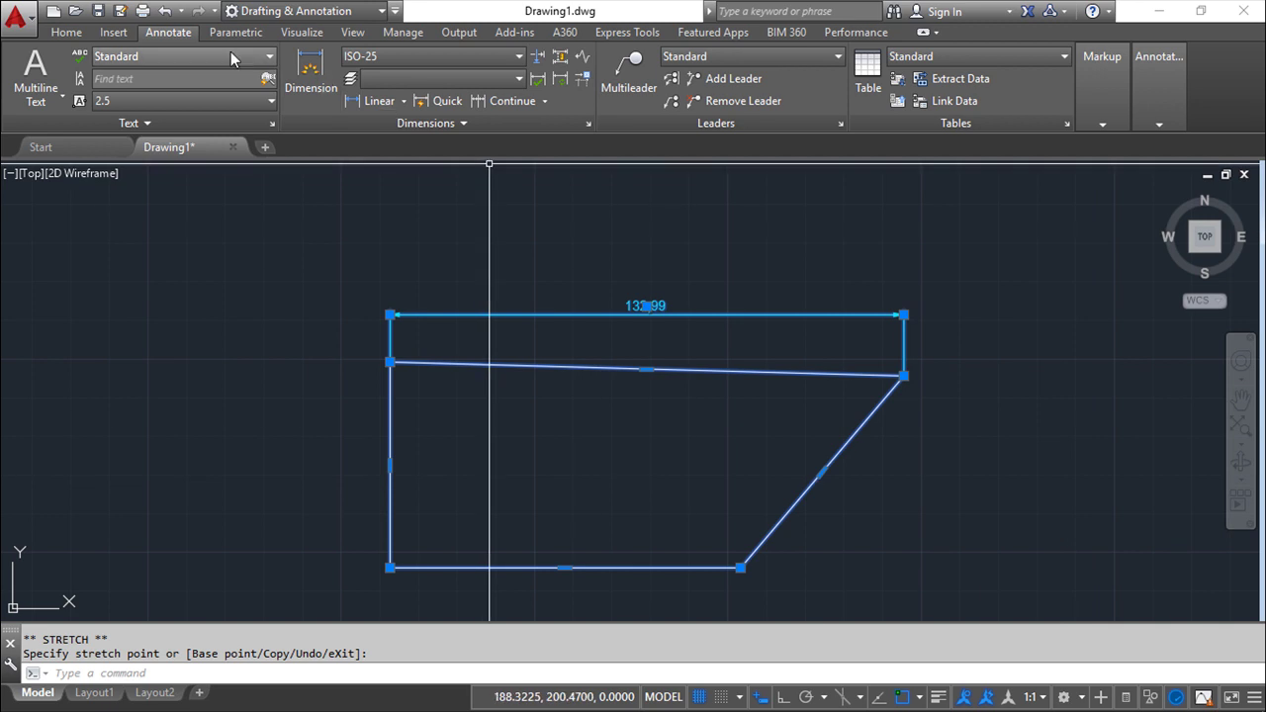
{"action": "left_click", "coordinate": [165, 11]}
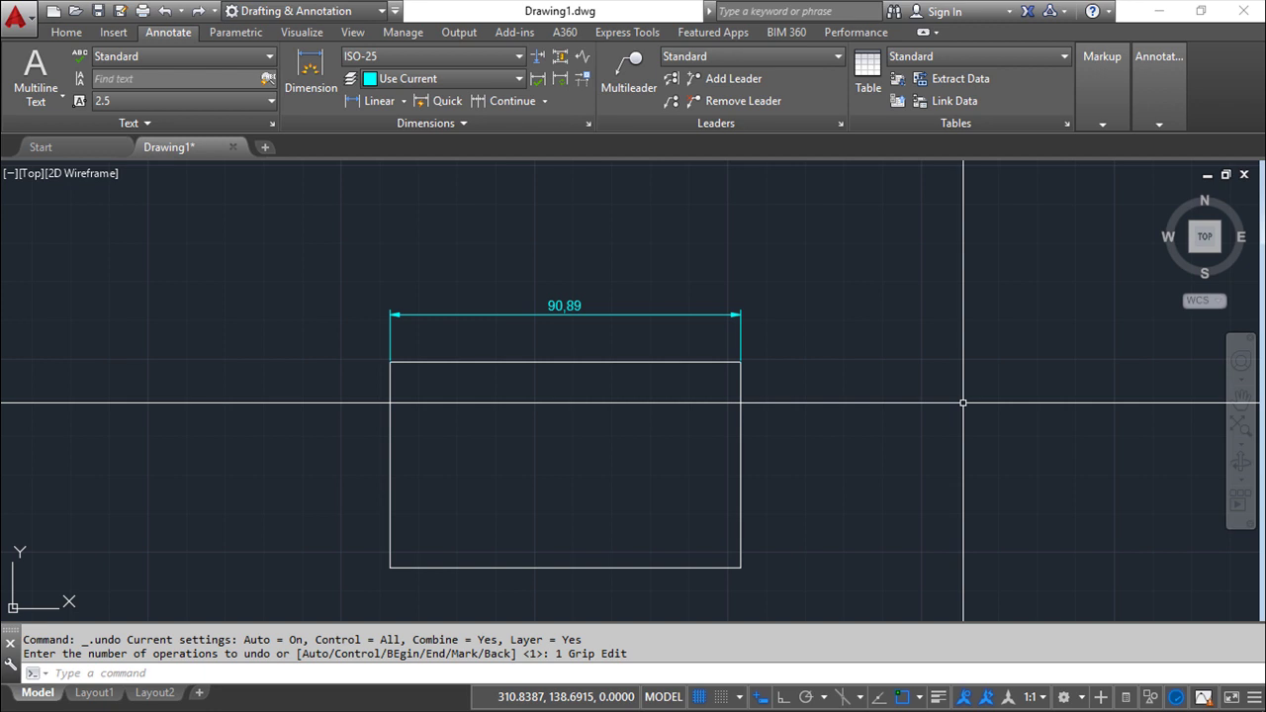
{"action": "key", "text": "Escape"}
{"action": "key", "text": "Escape"}
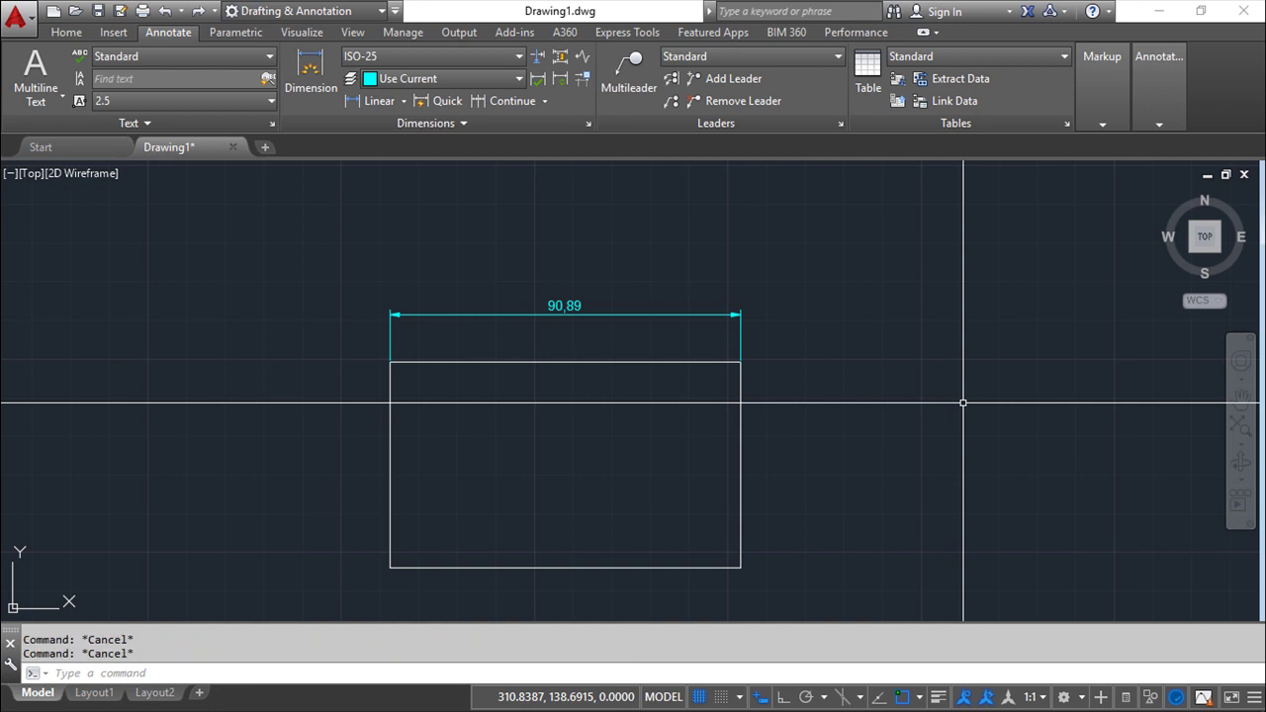
{"action": "left_click", "coordinate": [736, 447]}
{"action": "left_click", "coordinate": [743, 452]}
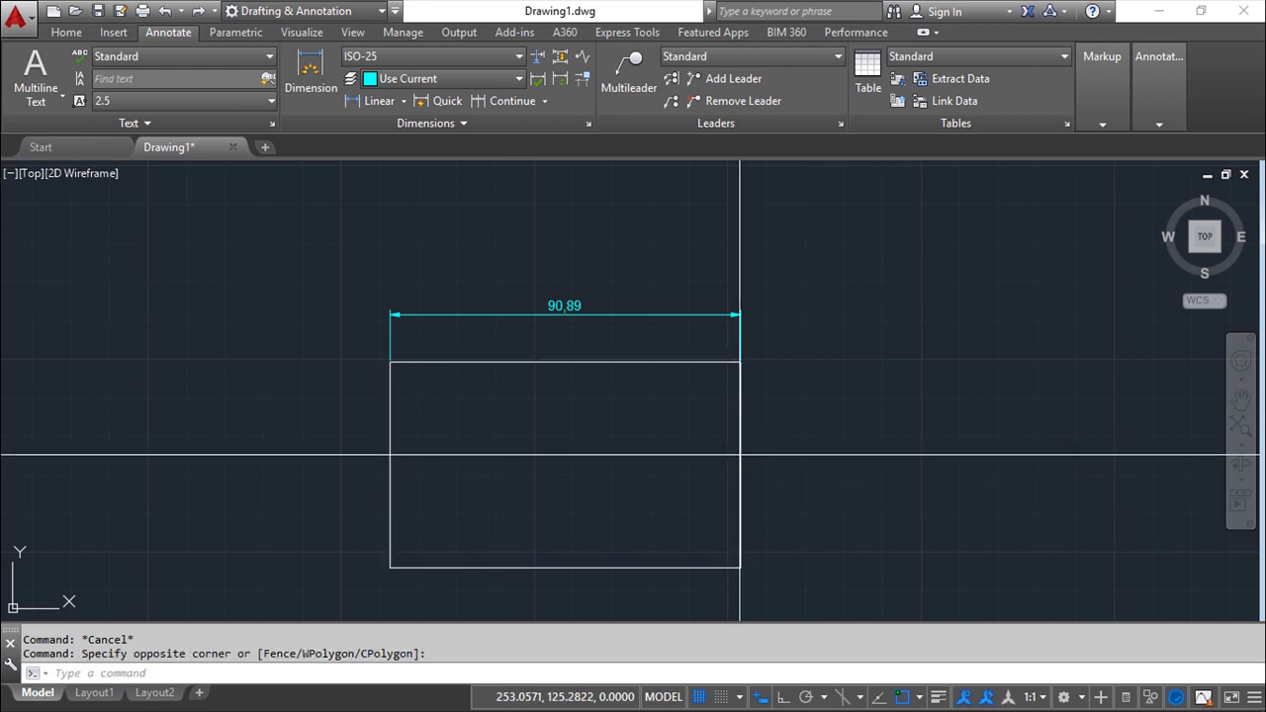
{"action": "left_click", "coordinate": [741, 362]}
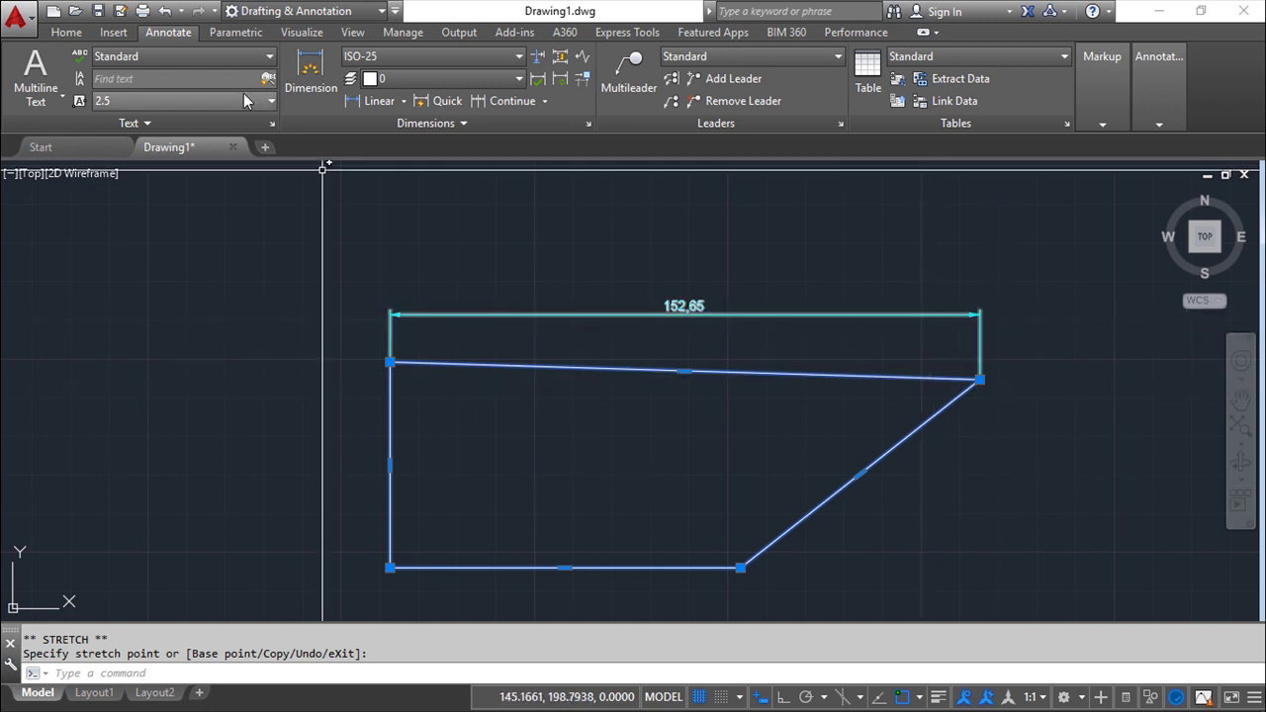
{"action": "left_click", "coordinate": [164, 9]}
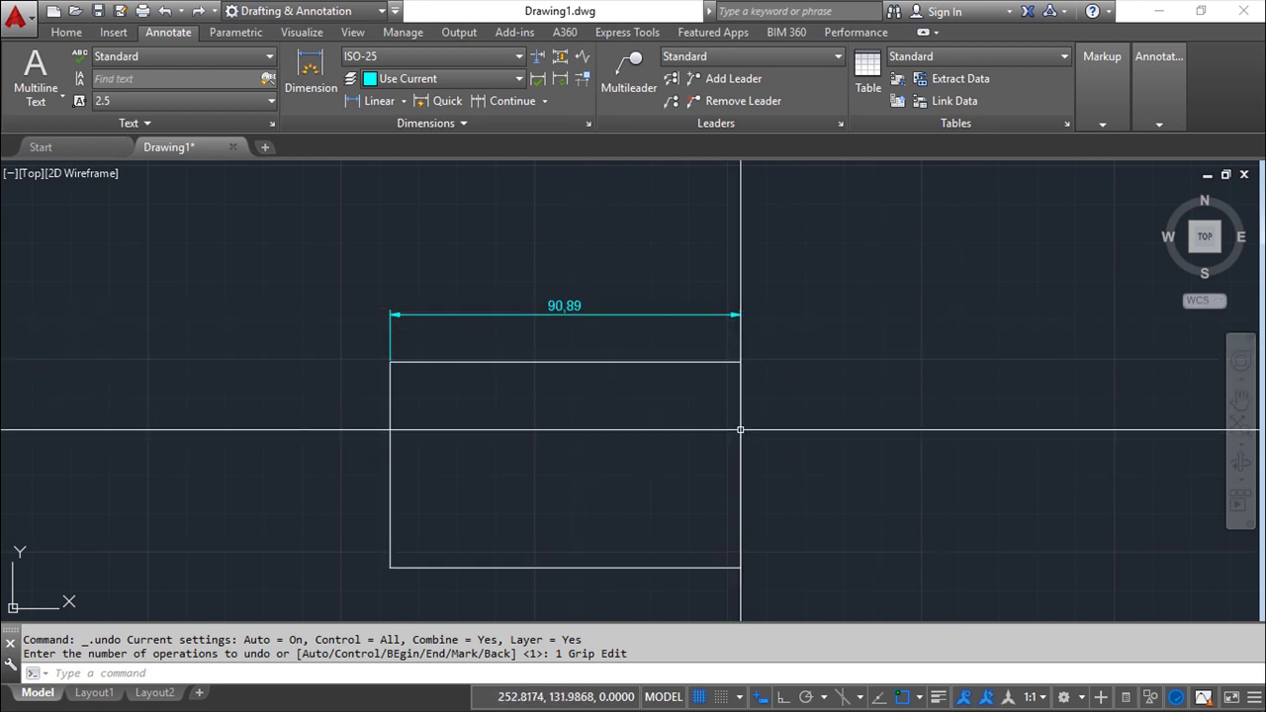
Run DIMDISASSOCIATE on the 90,89 top dimension
{"action": "key", "text": "Escape"}
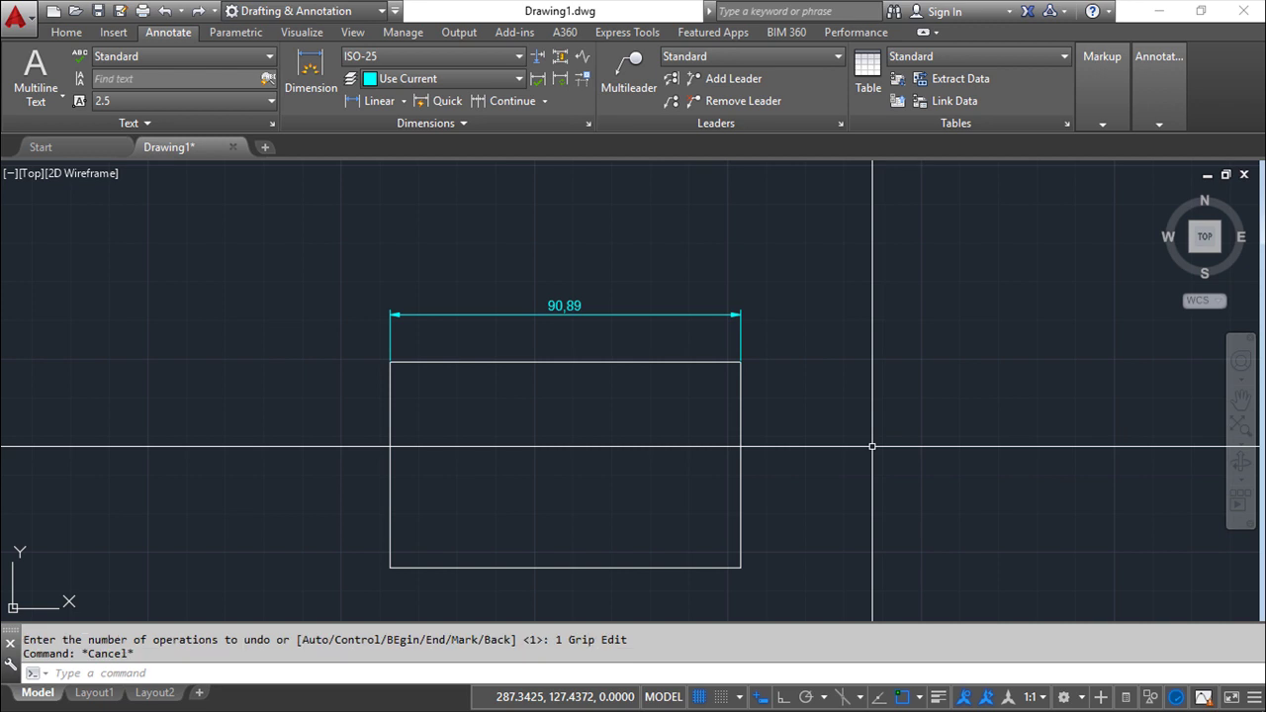
{"action": "type", "text": "DIM"}
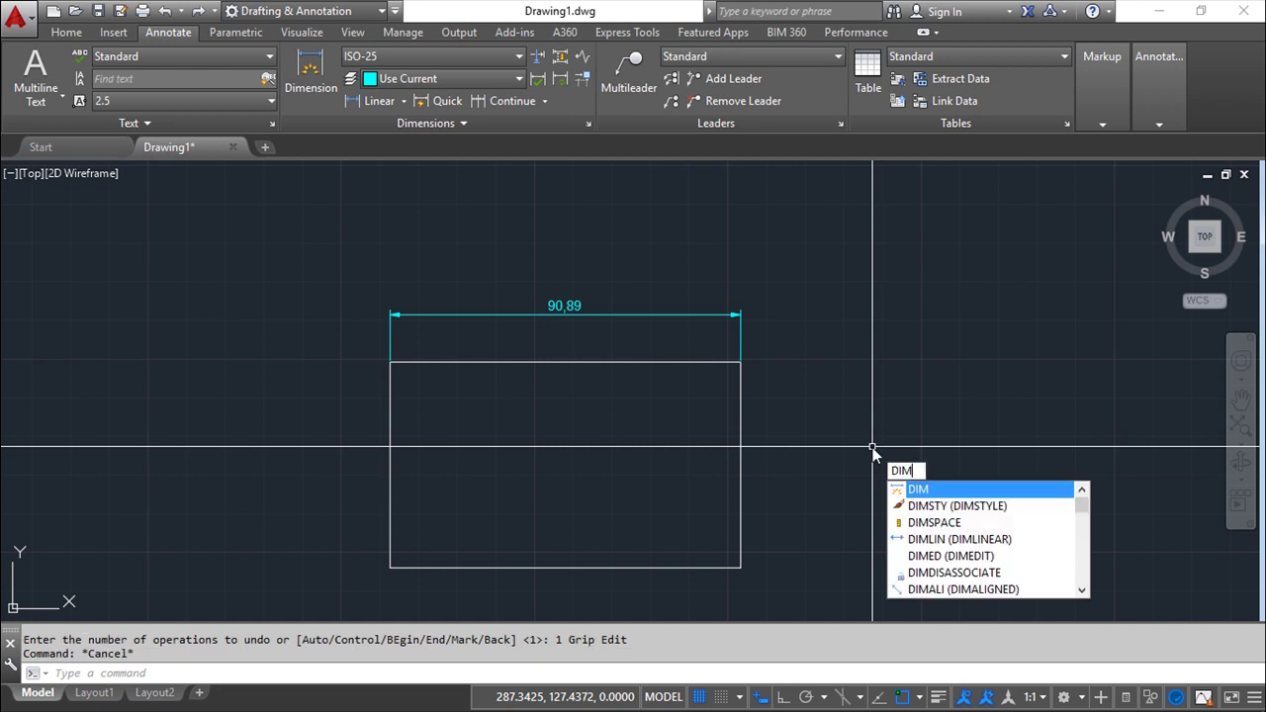
{"action": "key", "text": "BackSpace"}
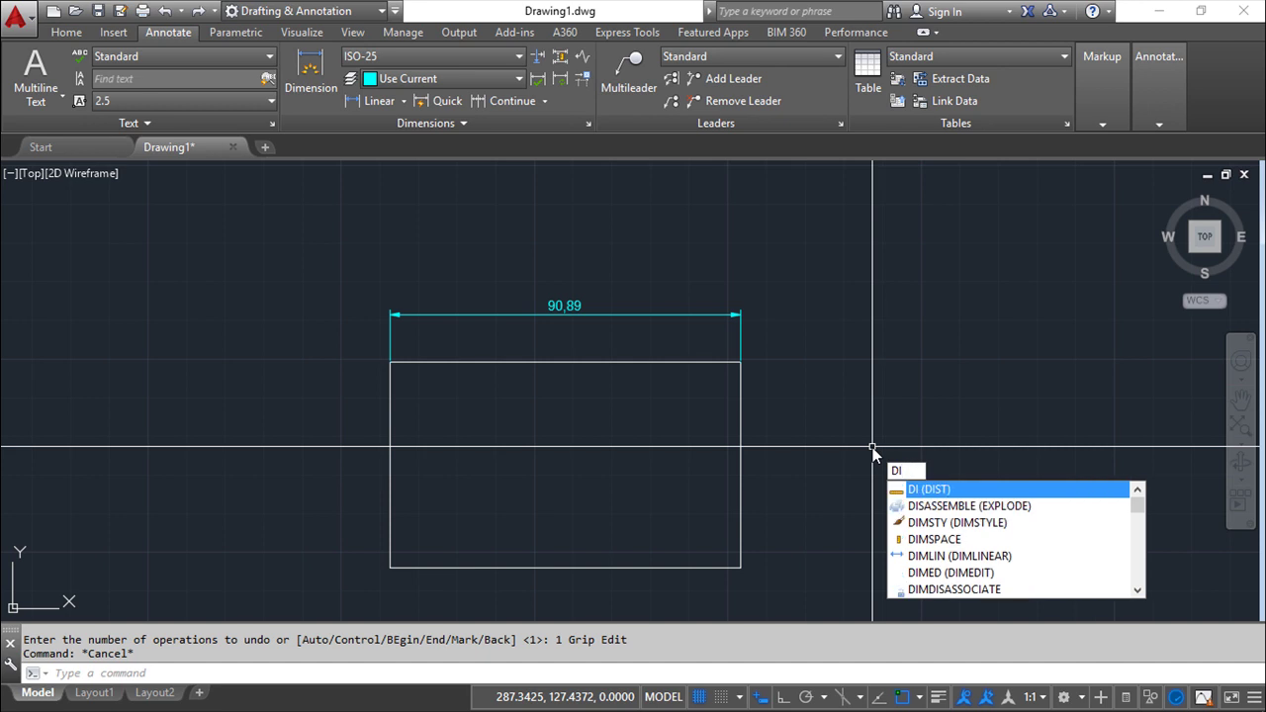
{"action": "key", "text": "BackSpace"}
{"action": "type", "text": "IMDIS"}
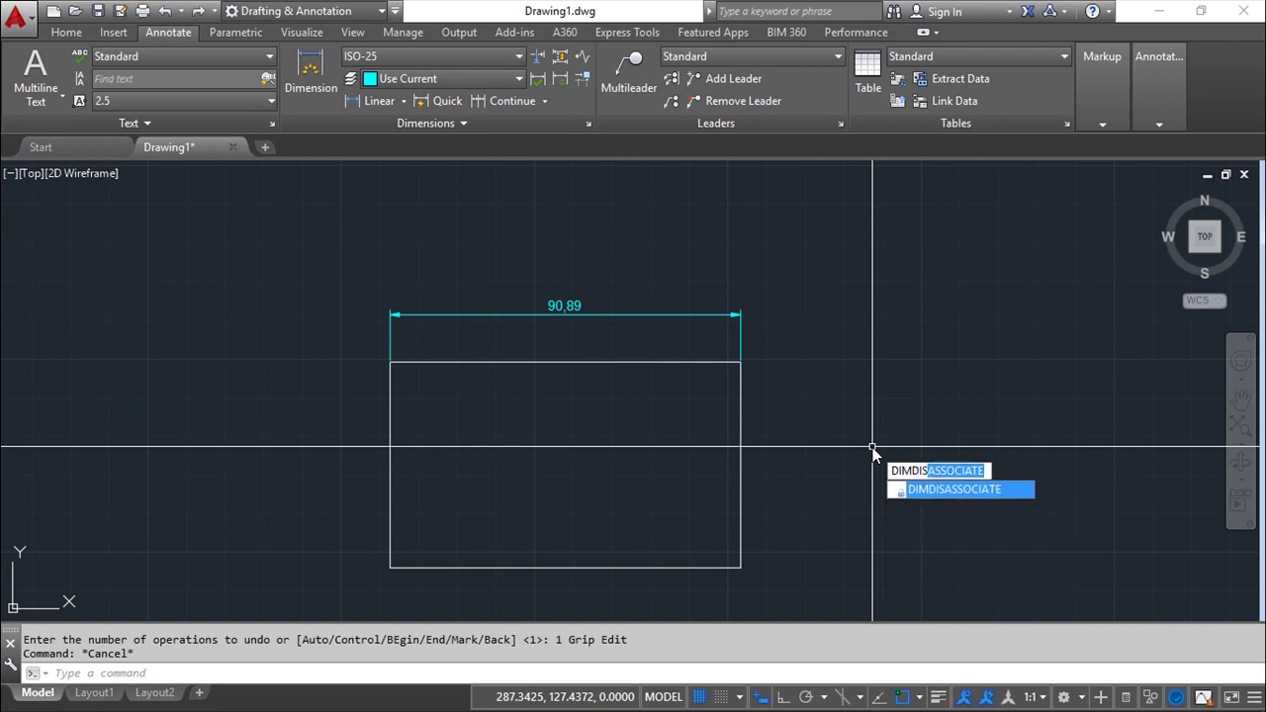
{"action": "left_click", "coordinate": [956, 488]}
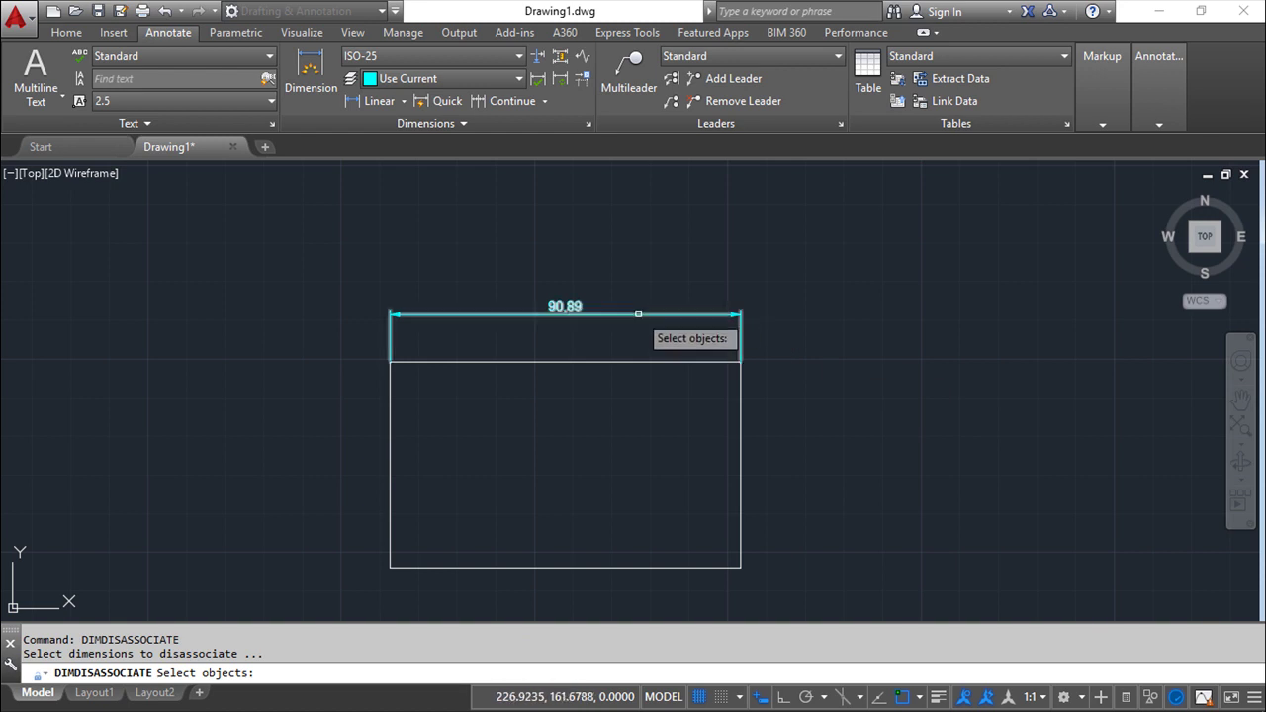
{"action": "left_click", "coordinate": [631, 315]}
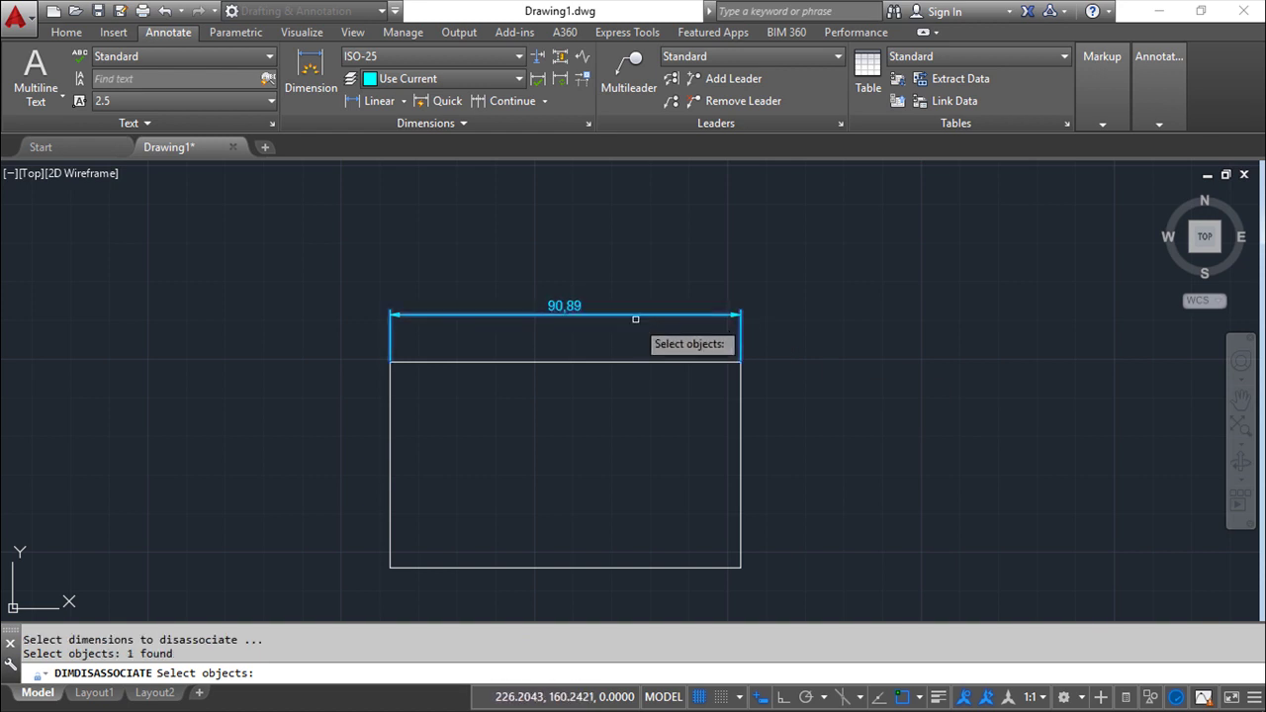
{"action": "key", "text": "Return"}
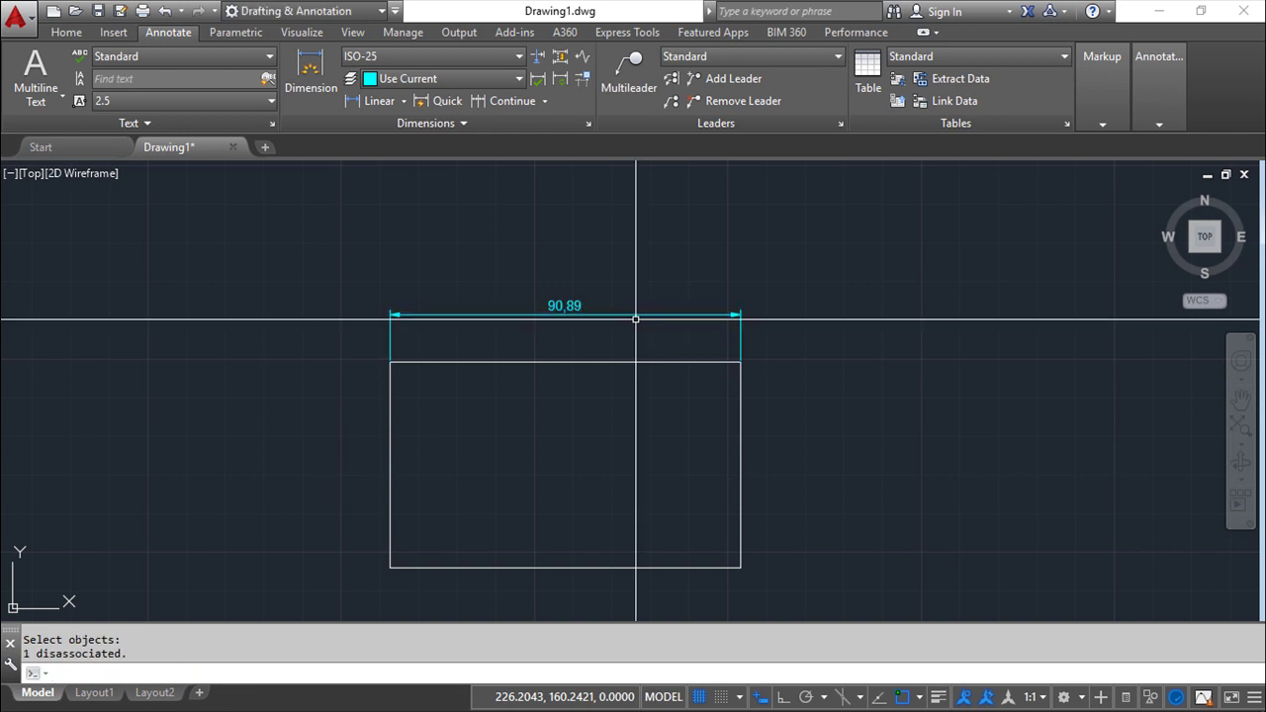
{"action": "key", "text": "Escape"}
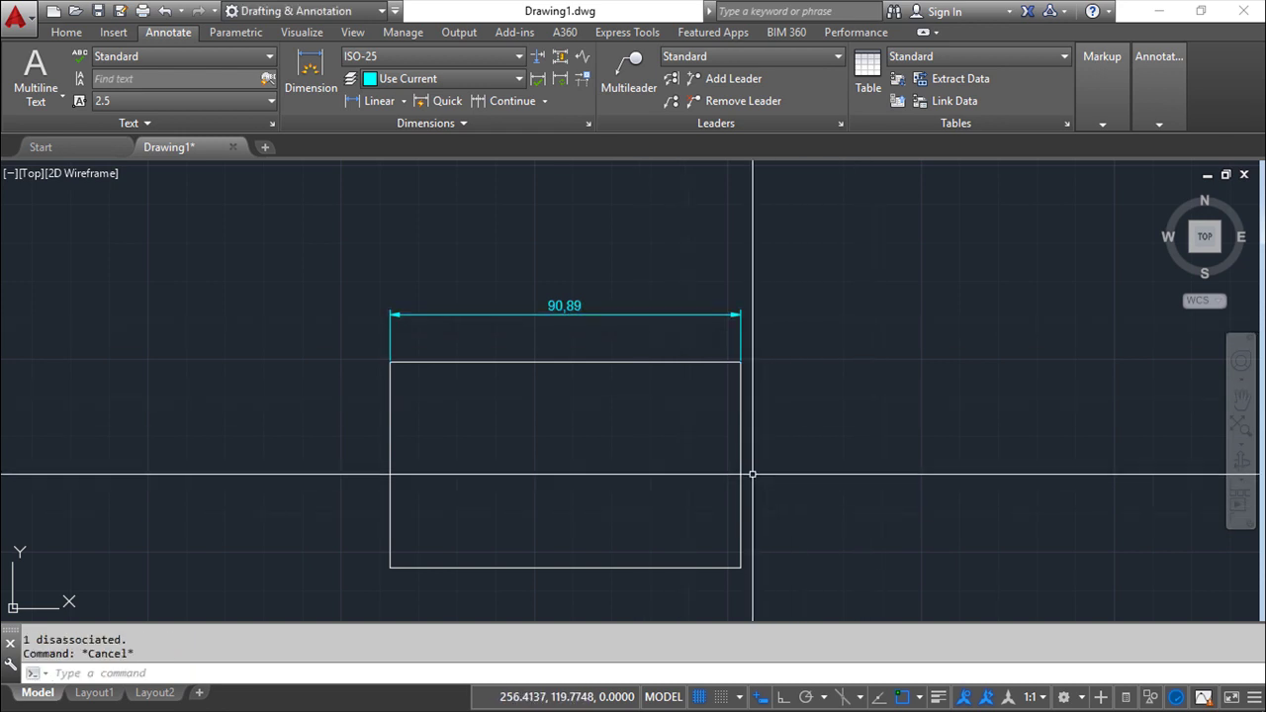
Drag the rectangle's top-right corner grip far to the right
{"action": "left_click", "coordinate": [739, 462]}
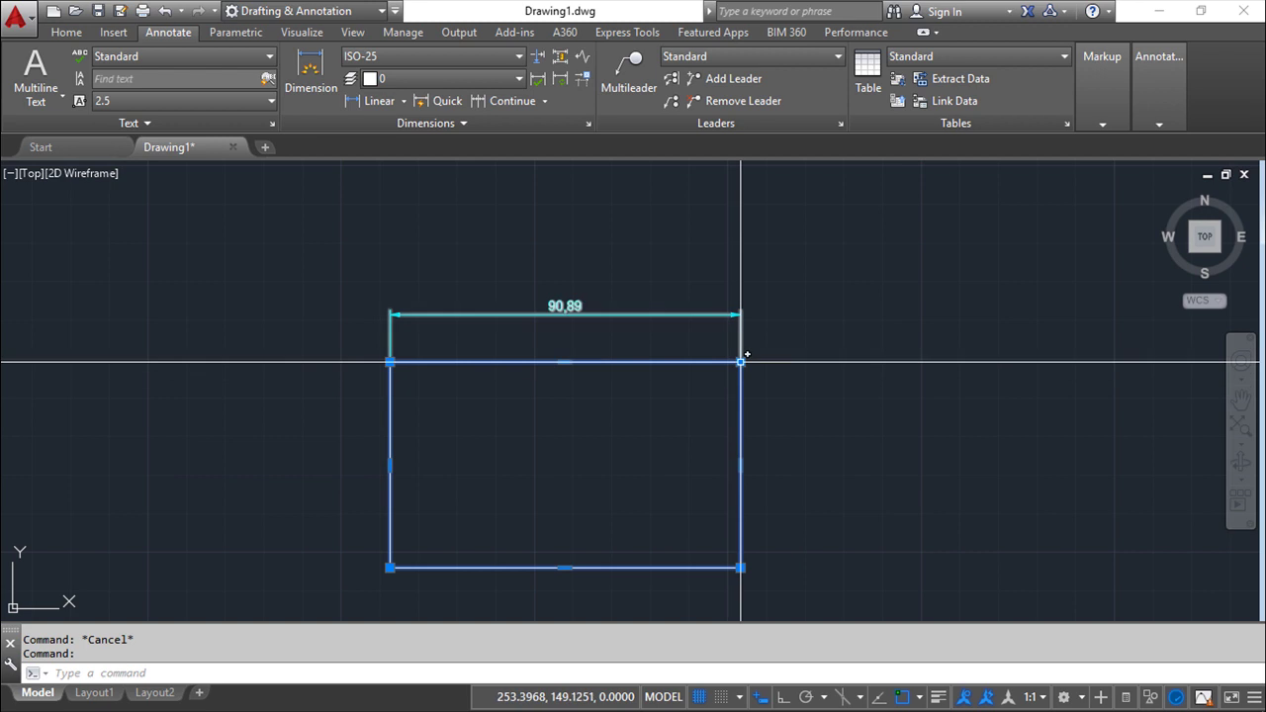
{"action": "left_click", "coordinate": [740, 363]}
{"action": "left_click", "coordinate": [951, 370]}
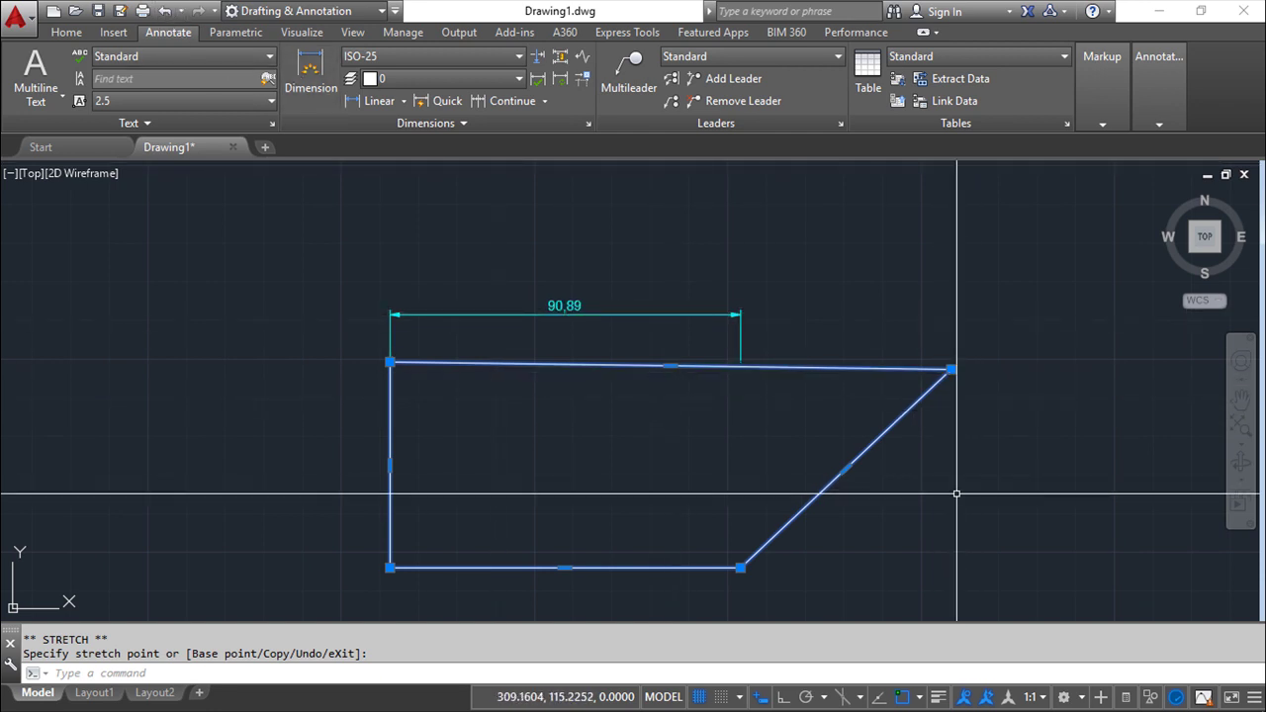
{"action": "key", "text": "Escape"}
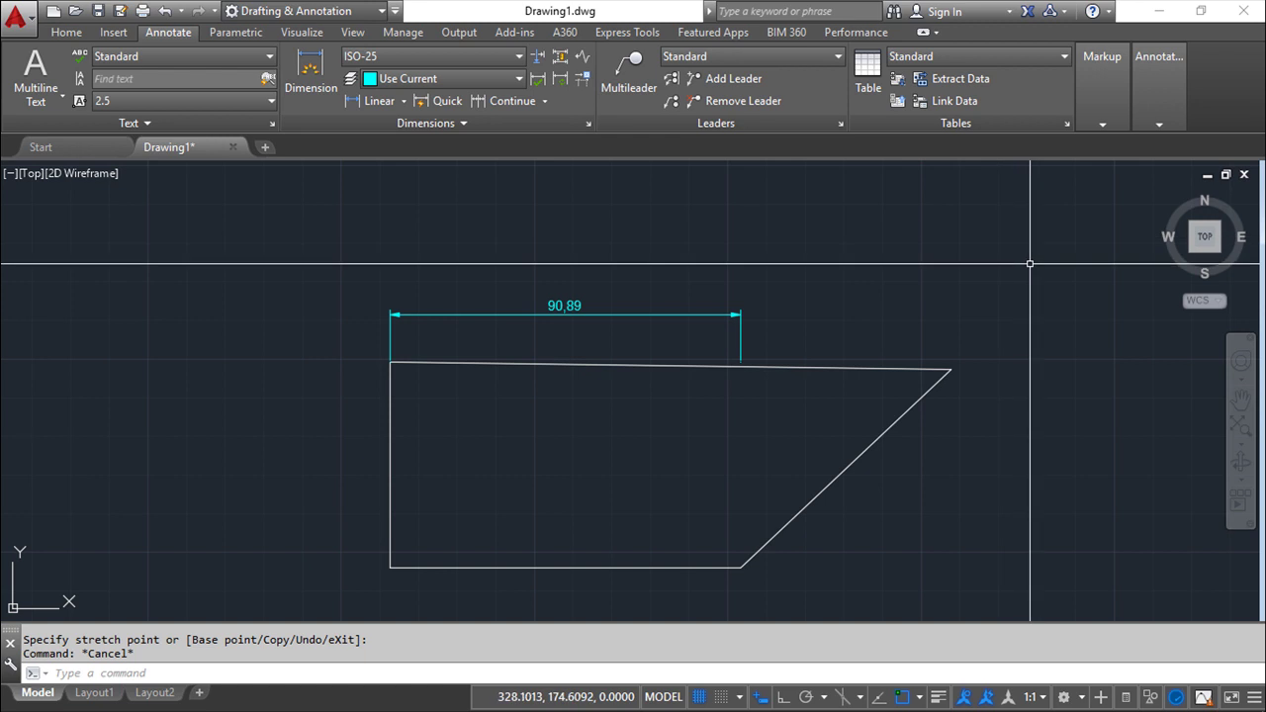
Use DIMREASSOCIATE to attach the 90,89 dimension to both top corners, making it 145,22
{"action": "type", "text": "DIM"}
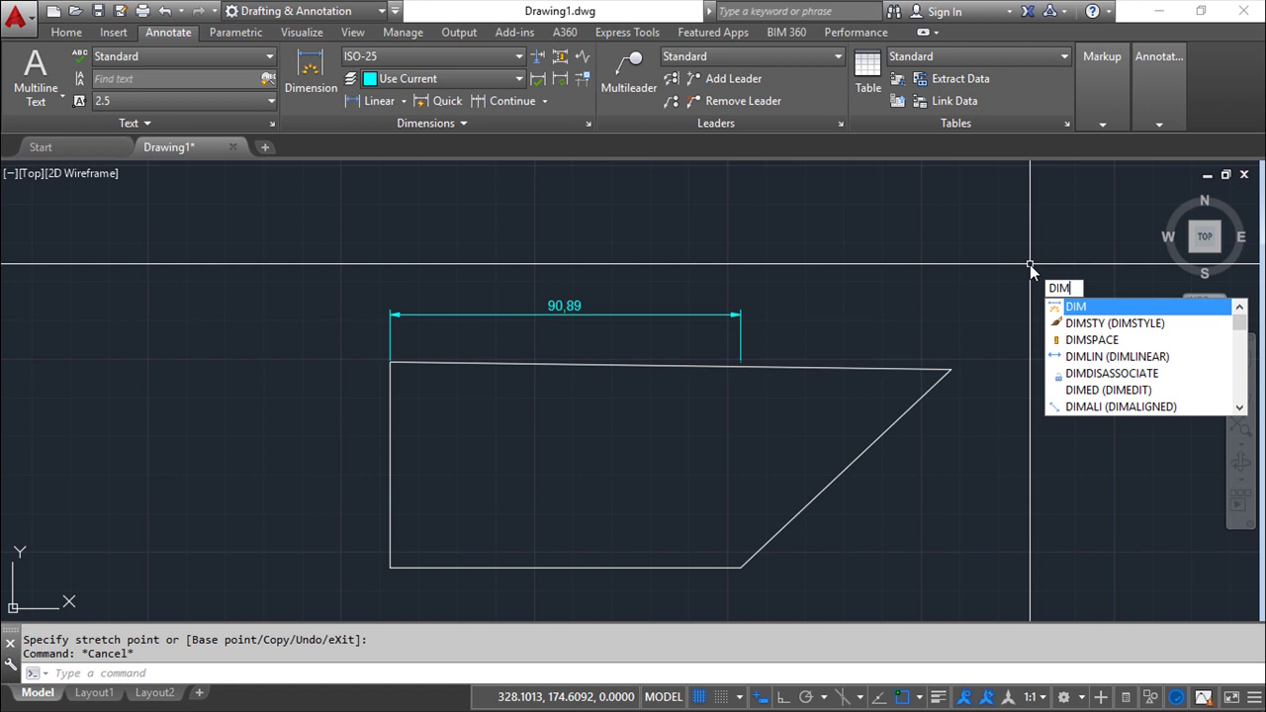
{"action": "type", "text": "REASSOCIATE"}
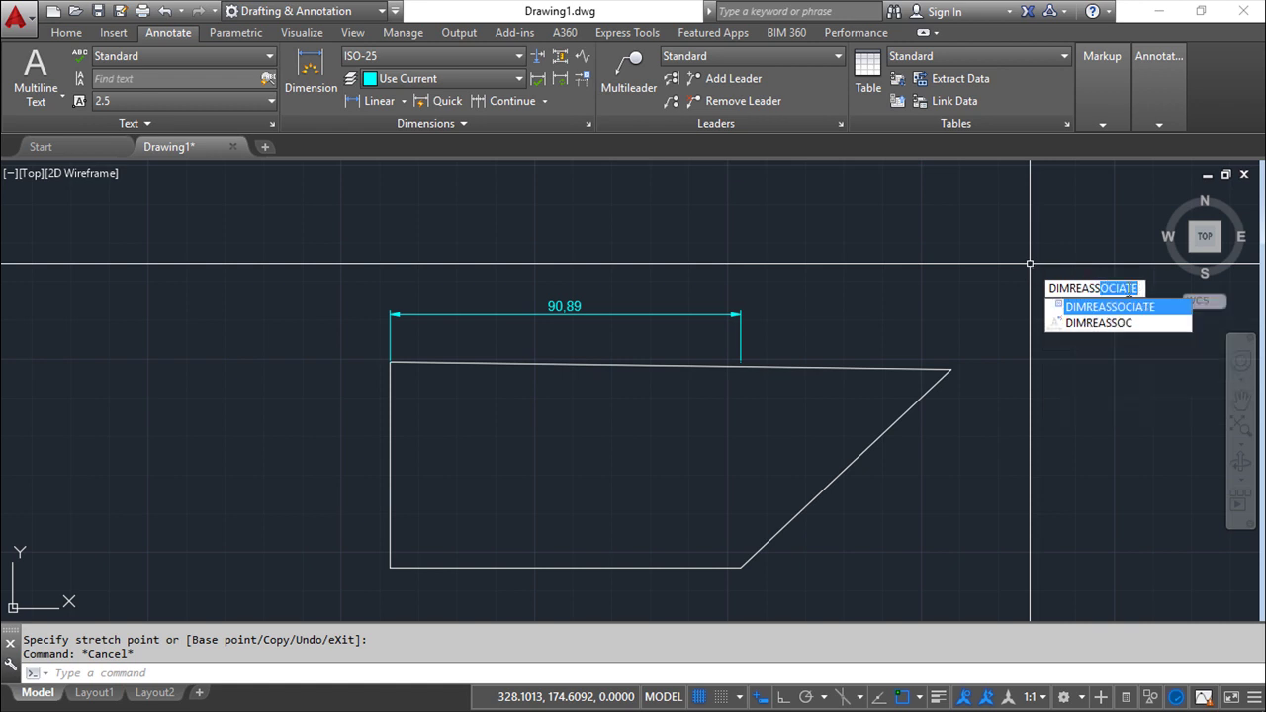
{"action": "key", "text": "Return"}
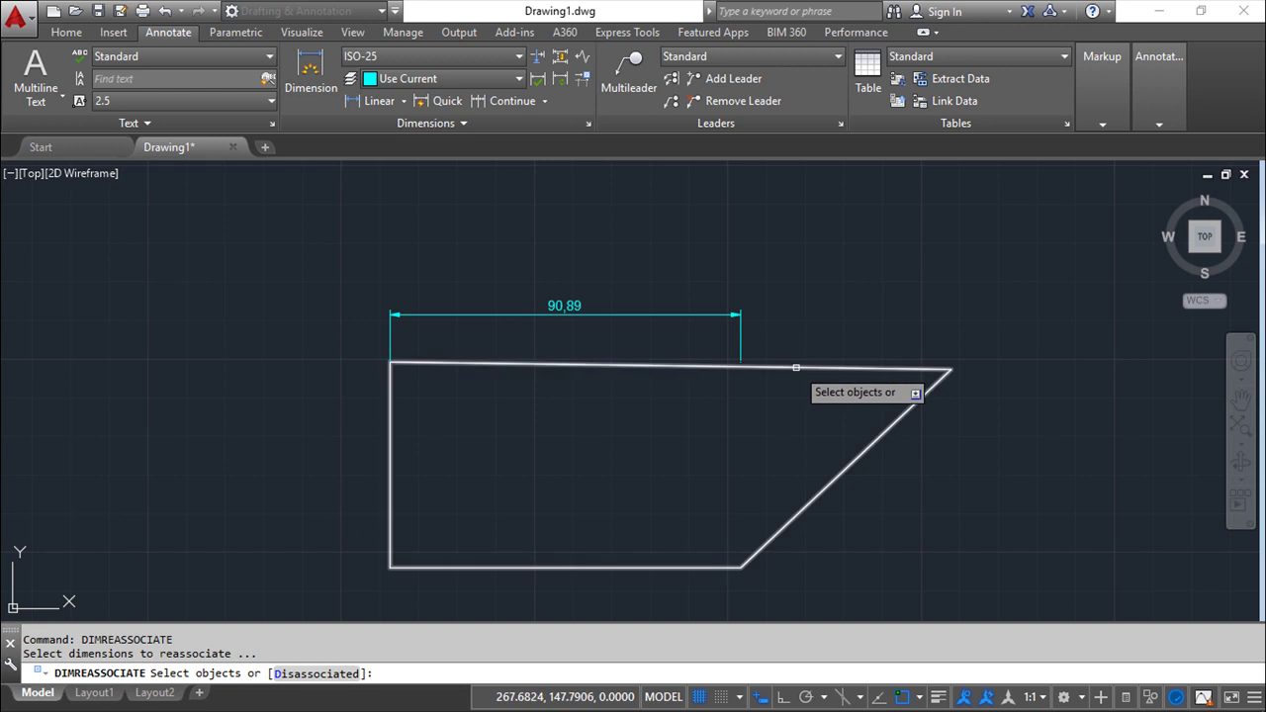
{"action": "left_click", "coordinate": [804, 367]}
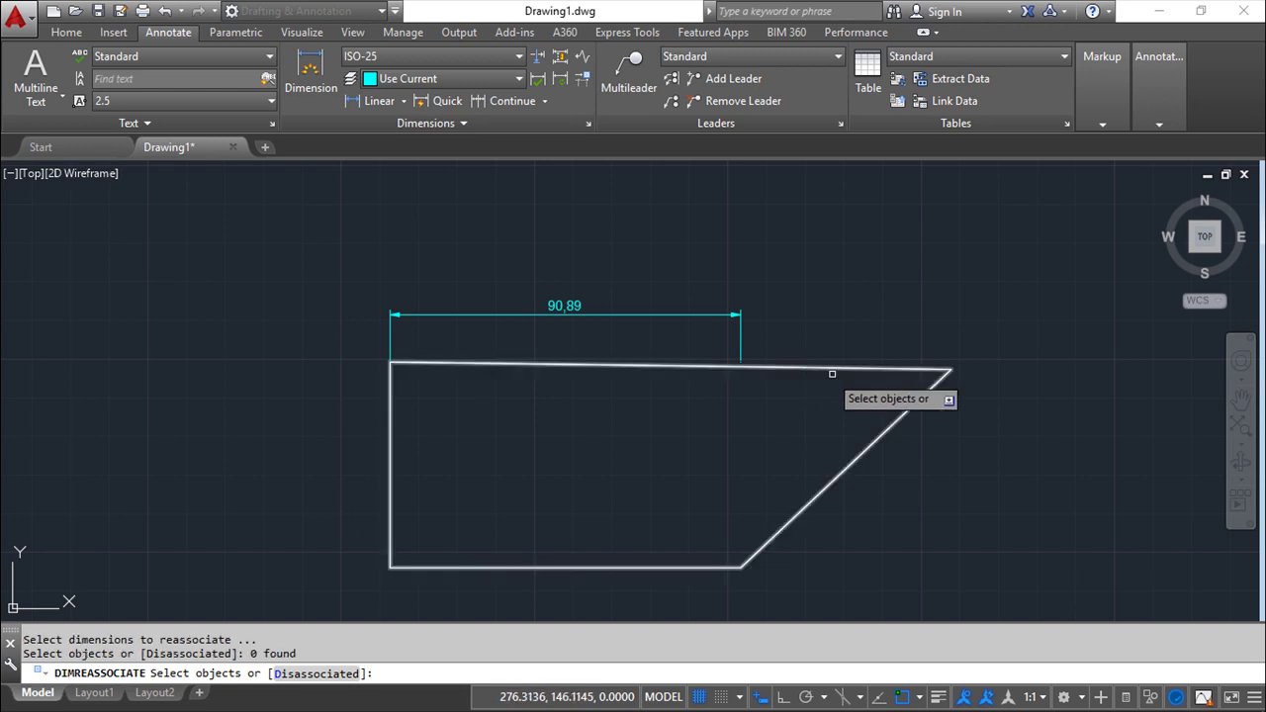
{"action": "left_click", "coordinate": [651, 320]}
{"action": "key", "text": "Return"}
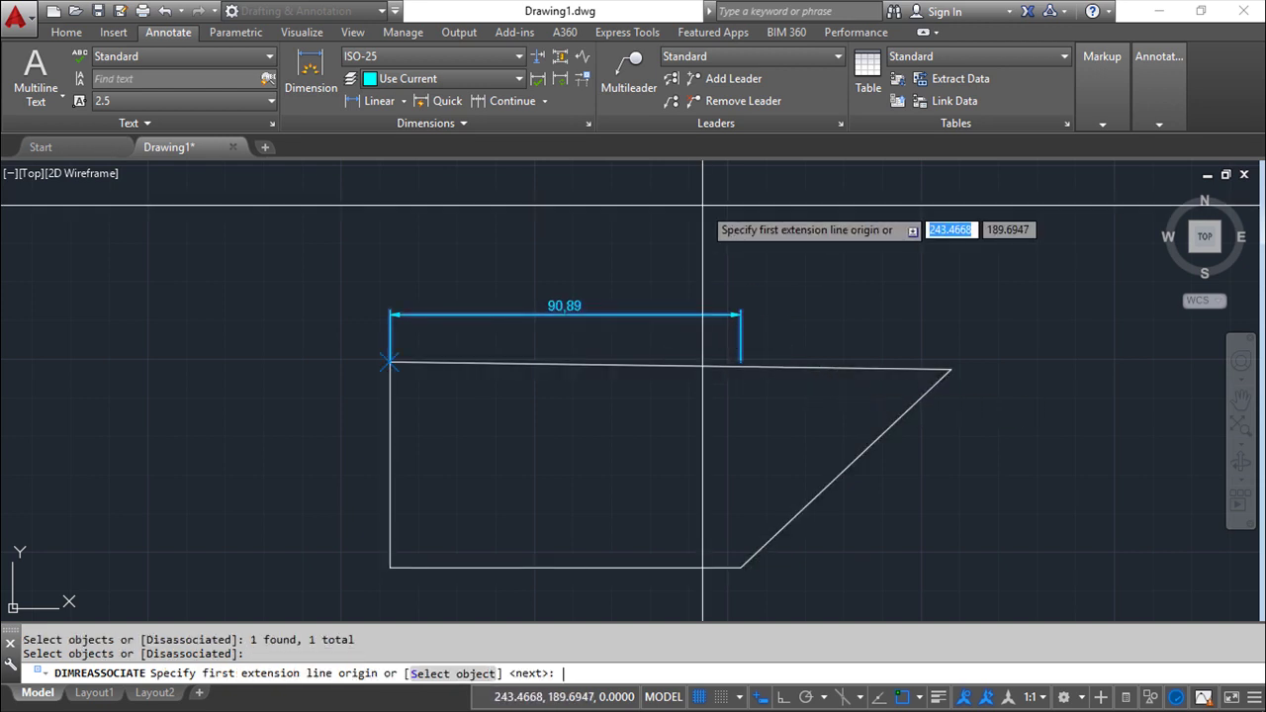
{"action": "left_click", "coordinate": [390, 362]}
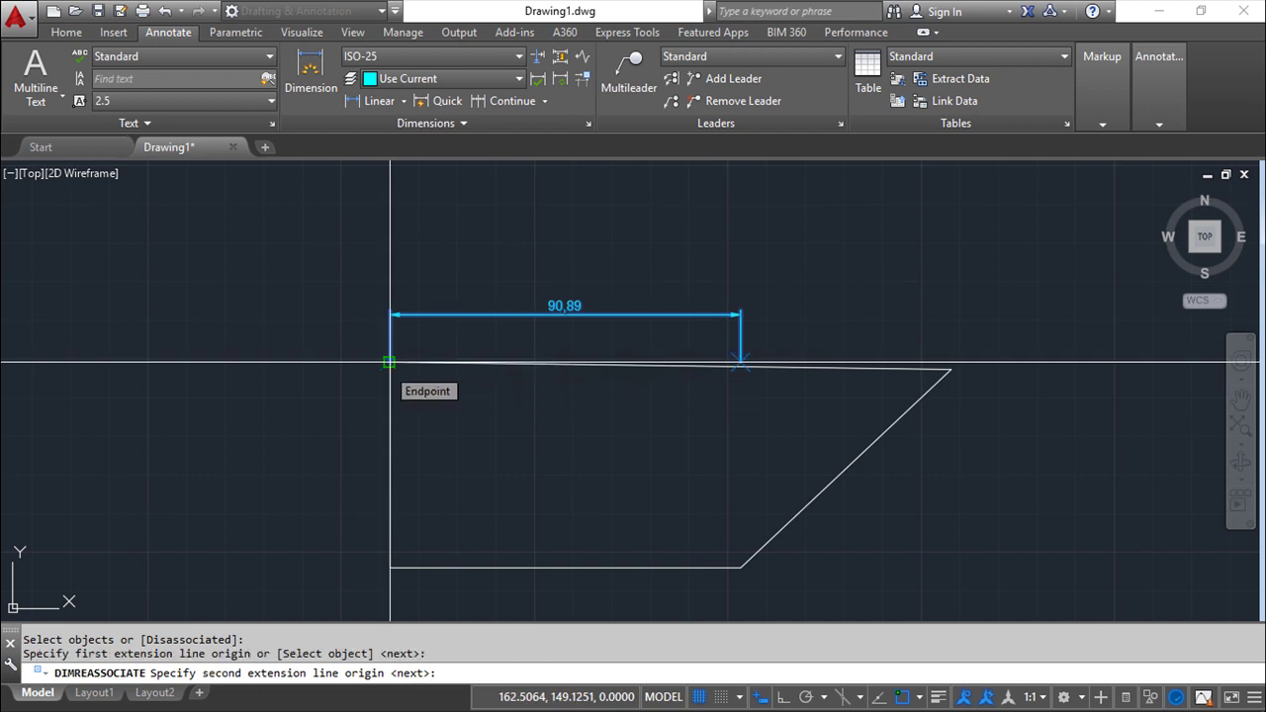
{"action": "left_click", "coordinate": [949, 368]}
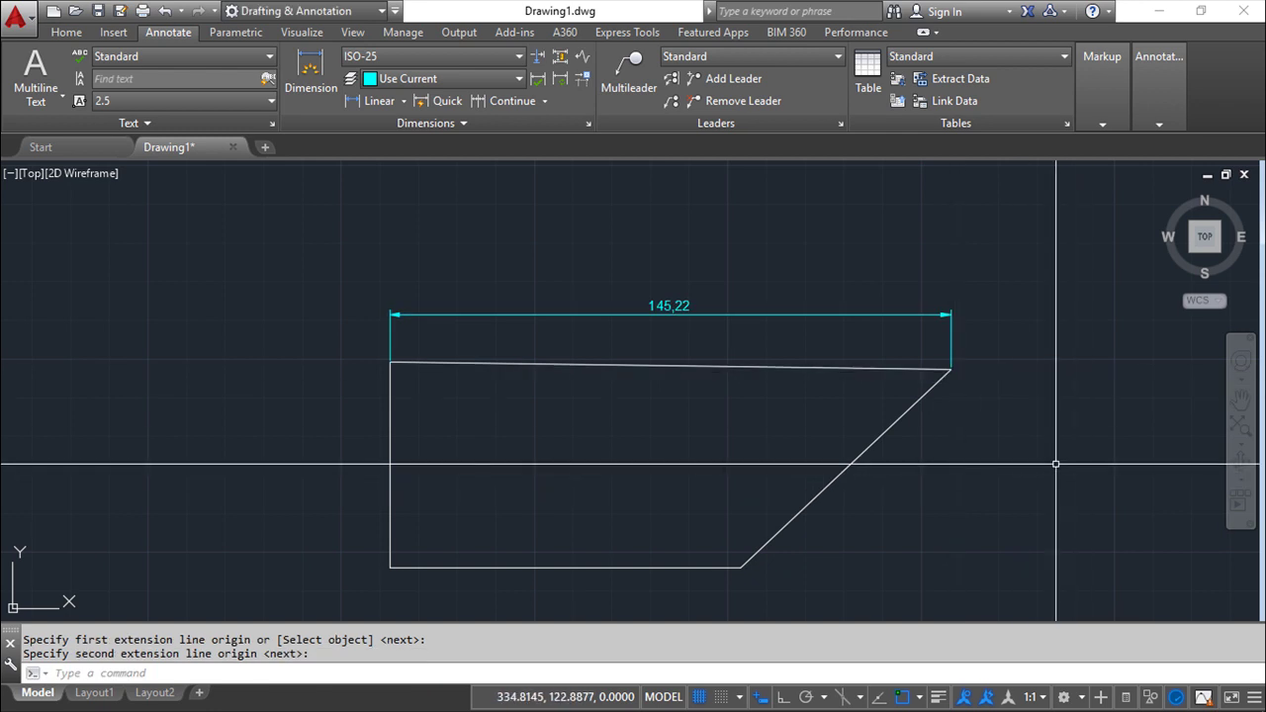
{"action": "key", "text": "Return"}
{"action": "key", "text": "Escape"}
{"action": "key", "text": "Escape"}
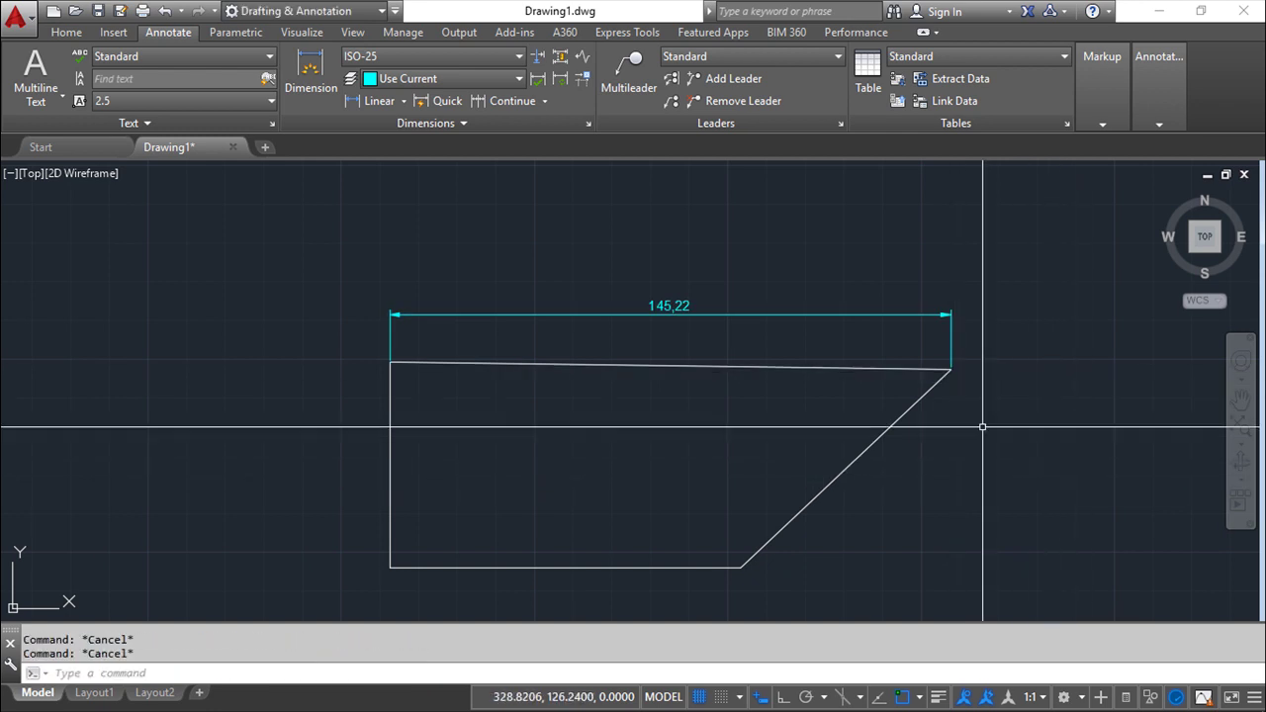
Drag the top-right corner grip back left so the dimension updates to 80,96
{"action": "left_click", "coordinate": [877, 438]}
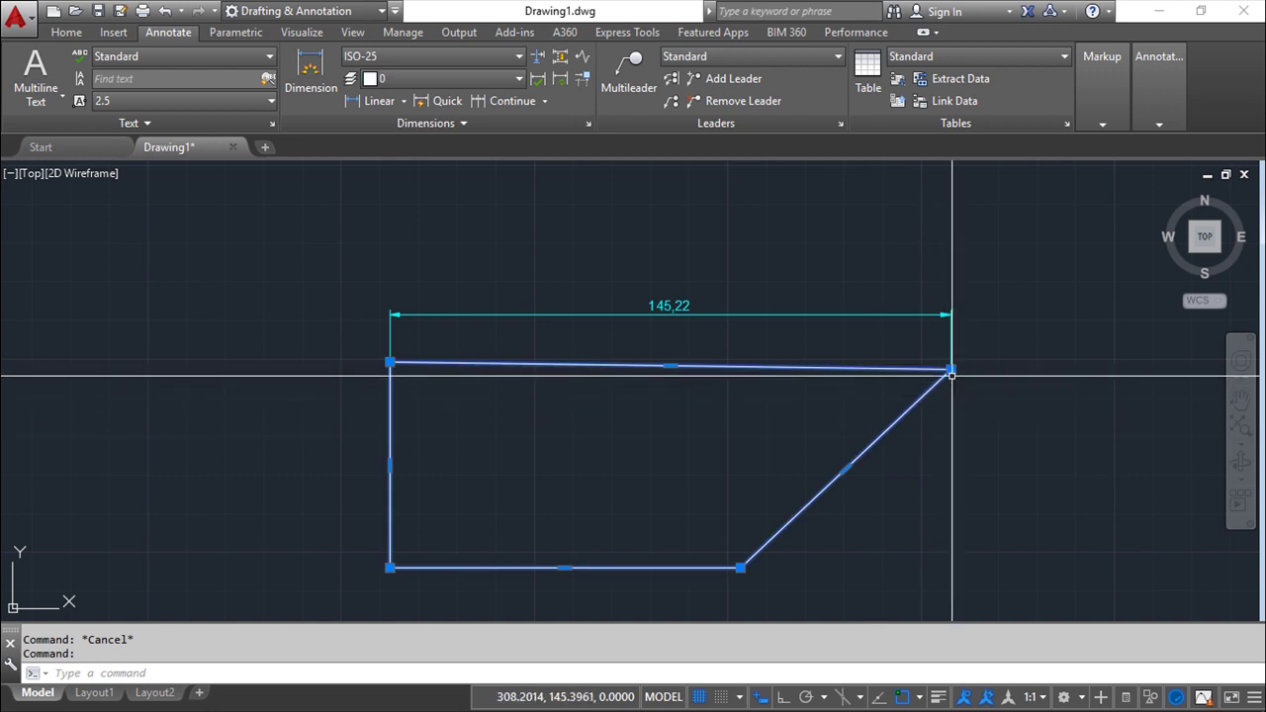
{"action": "left_click", "coordinate": [950, 369]}
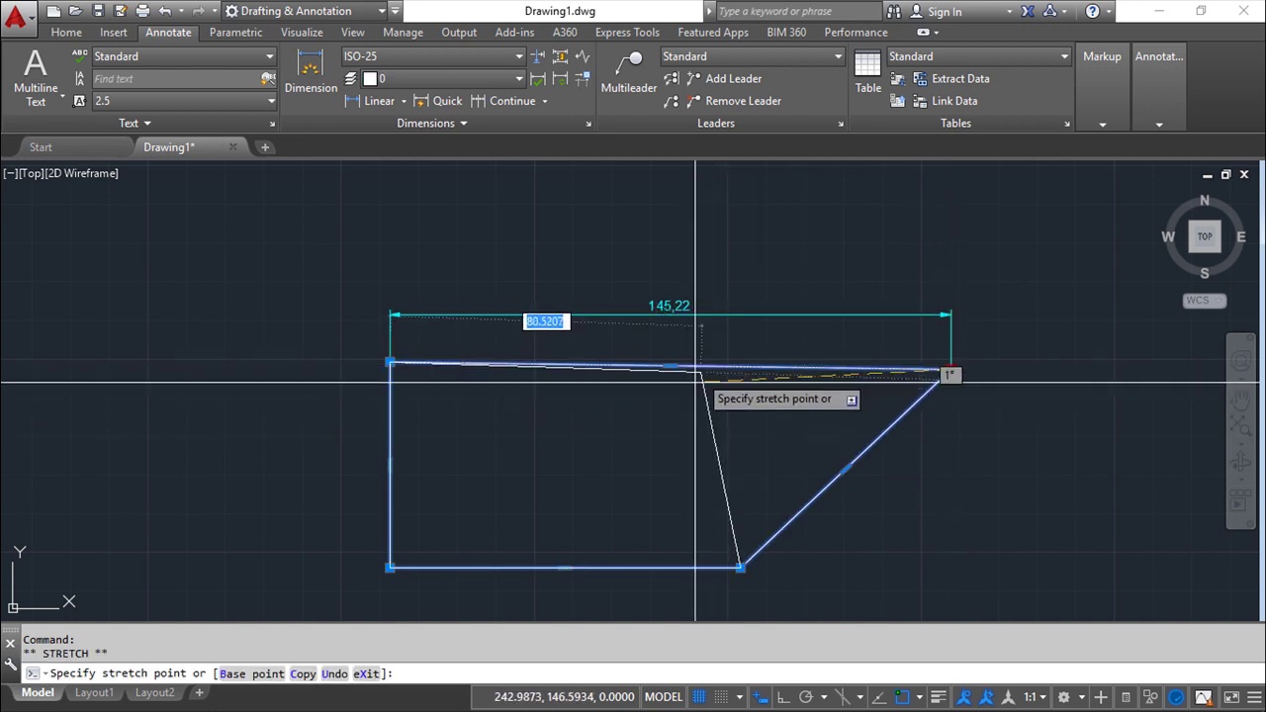
{"action": "left_click", "coordinate": [702, 351]}
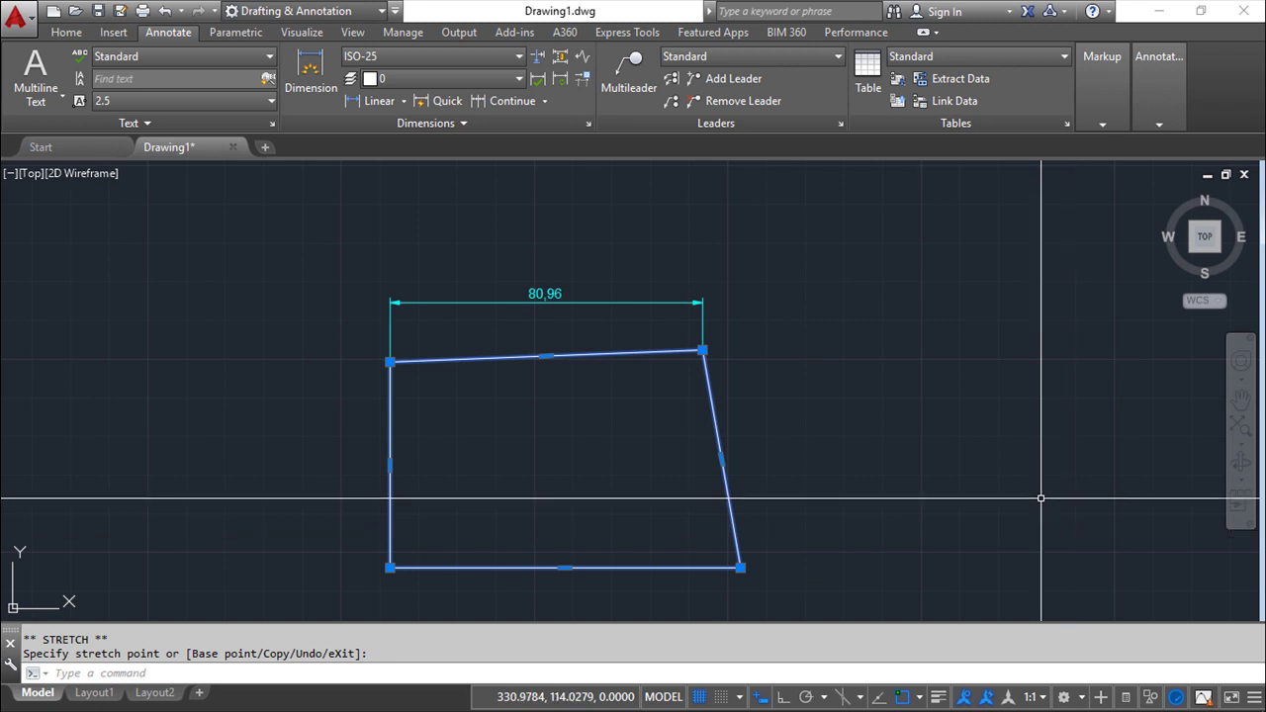
{"action": "key", "text": "Escape"}
{"action": "key", "text": "Escape"}
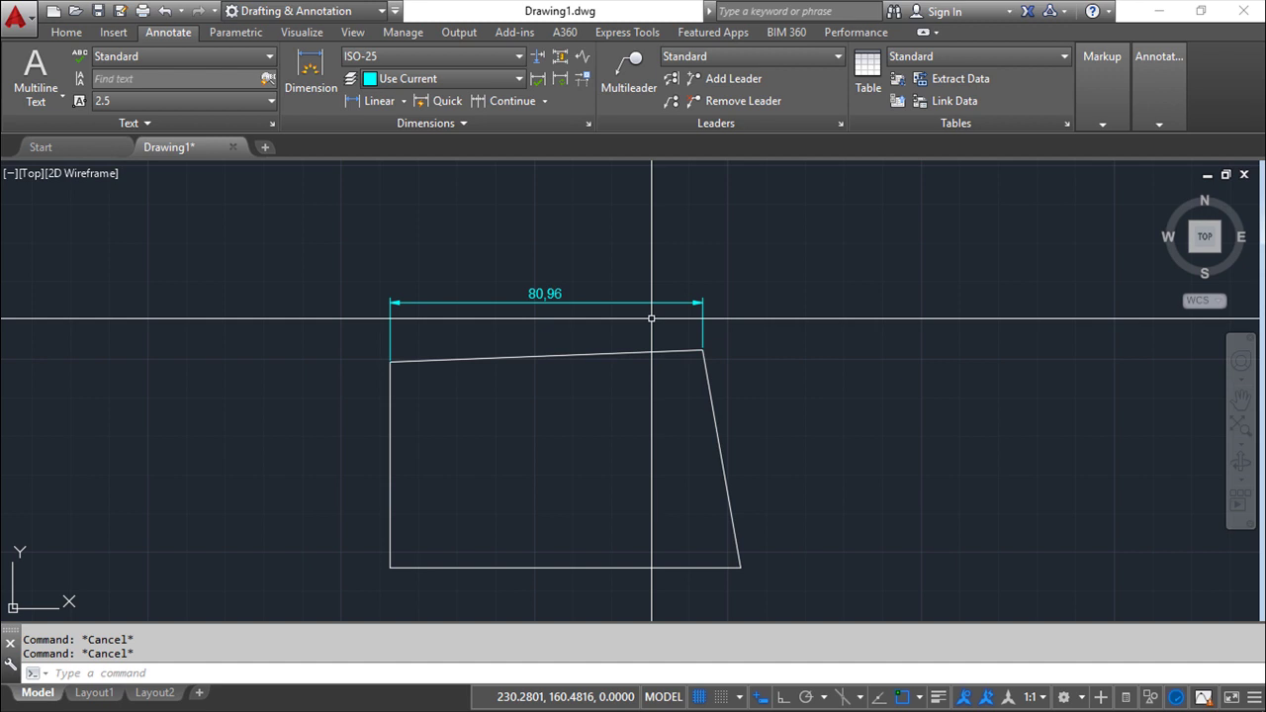
Override ISO-25 to suppress dimension line 2 and make the overrides current
{"action": "left_click", "coordinate": [588, 123]}
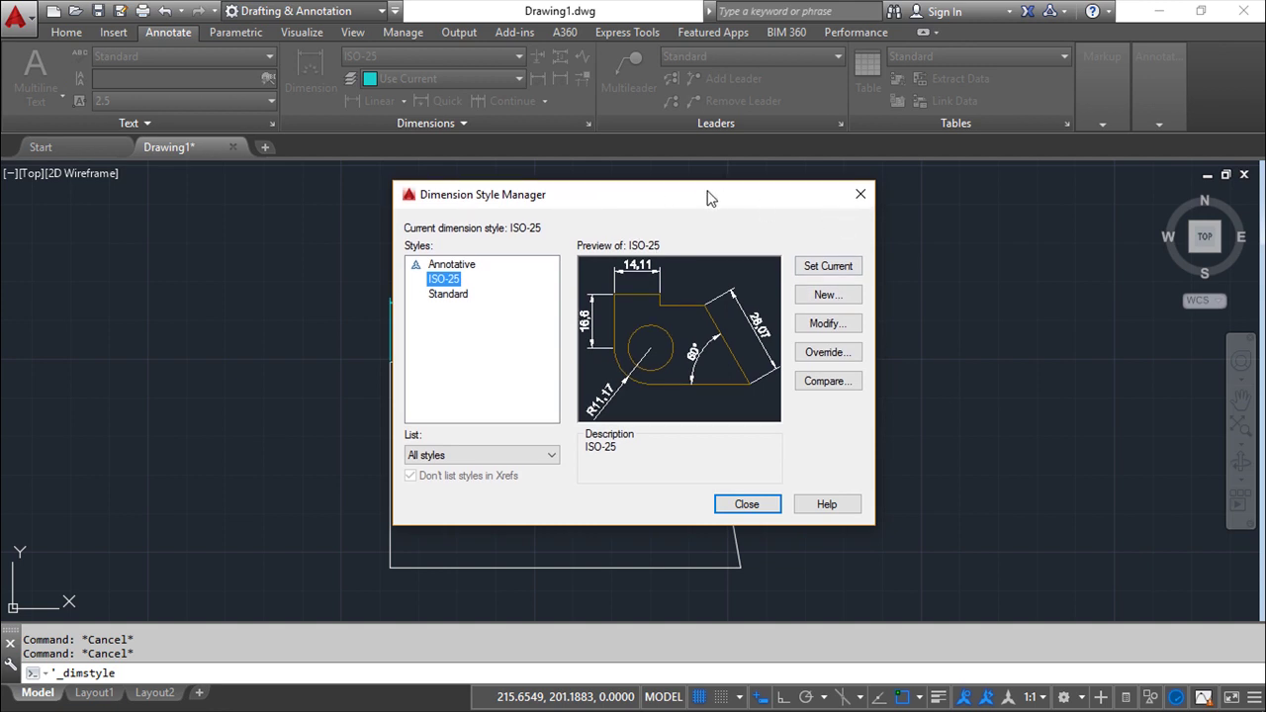
{"action": "left_click_drag", "start_coordinate": [708, 197], "coordinate": [918, 203]}
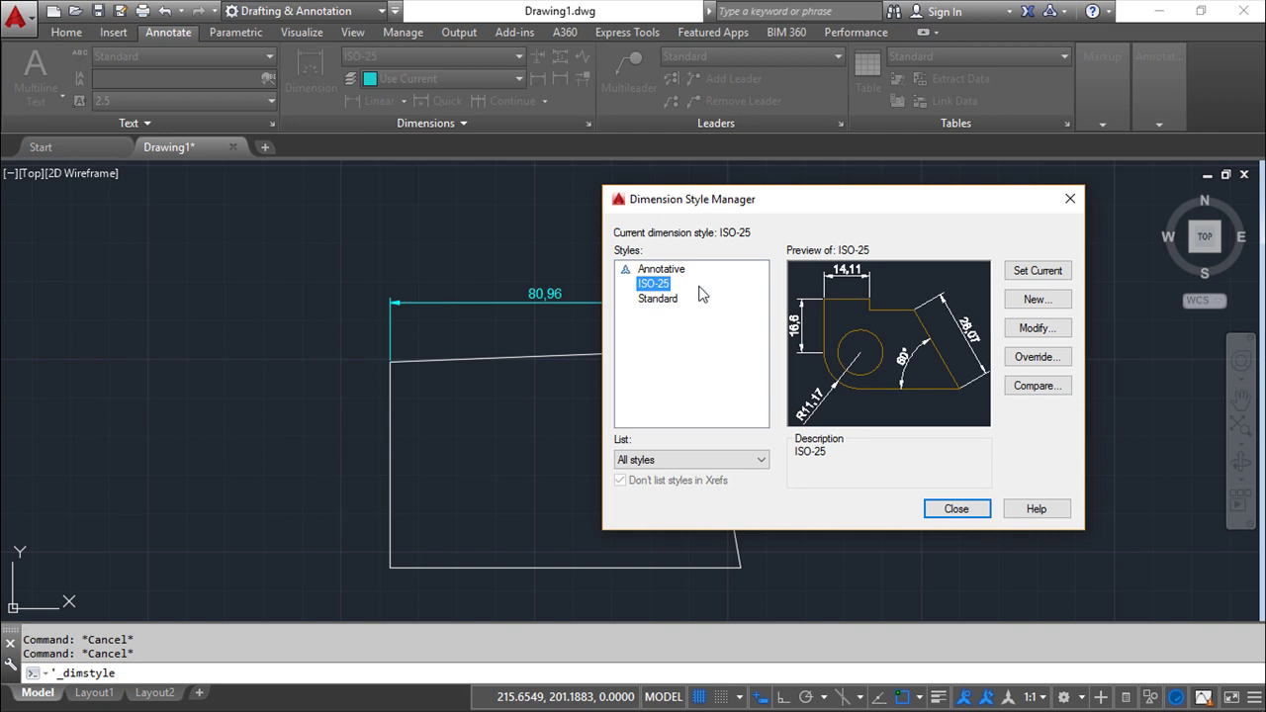
{"action": "left_click", "coordinate": [1038, 357]}
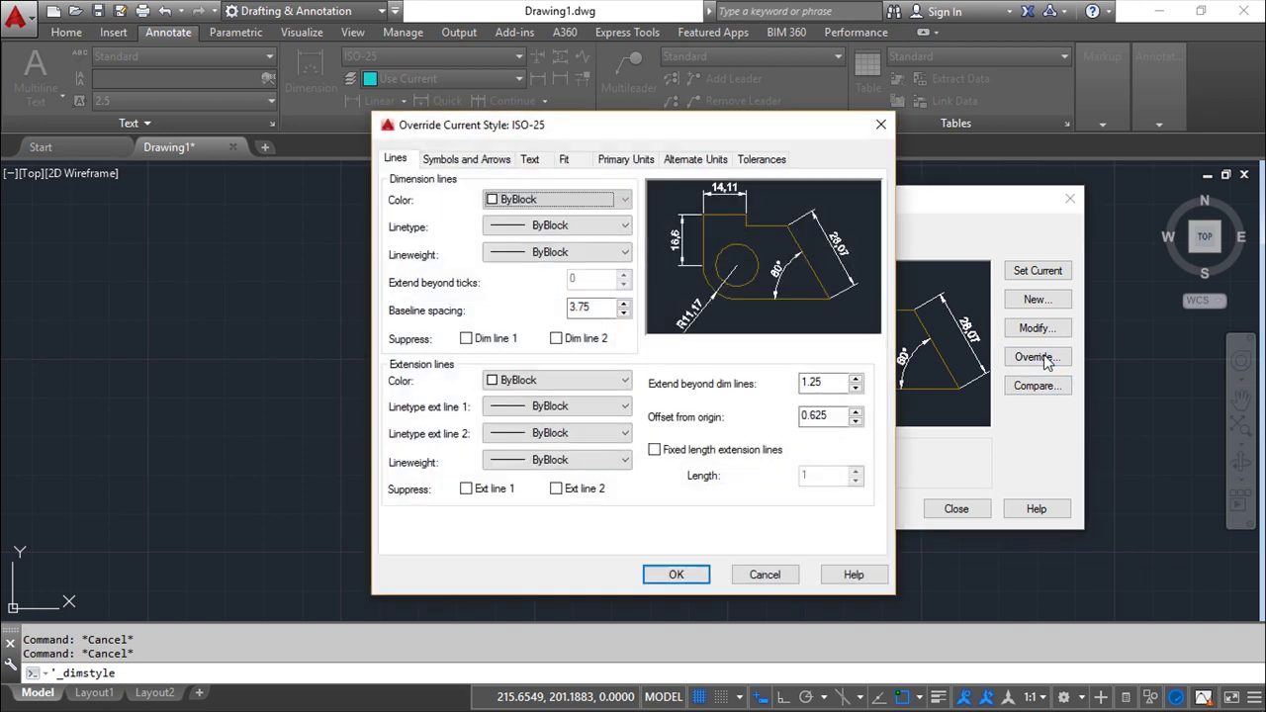
{"action": "left_click", "coordinate": [556, 339]}
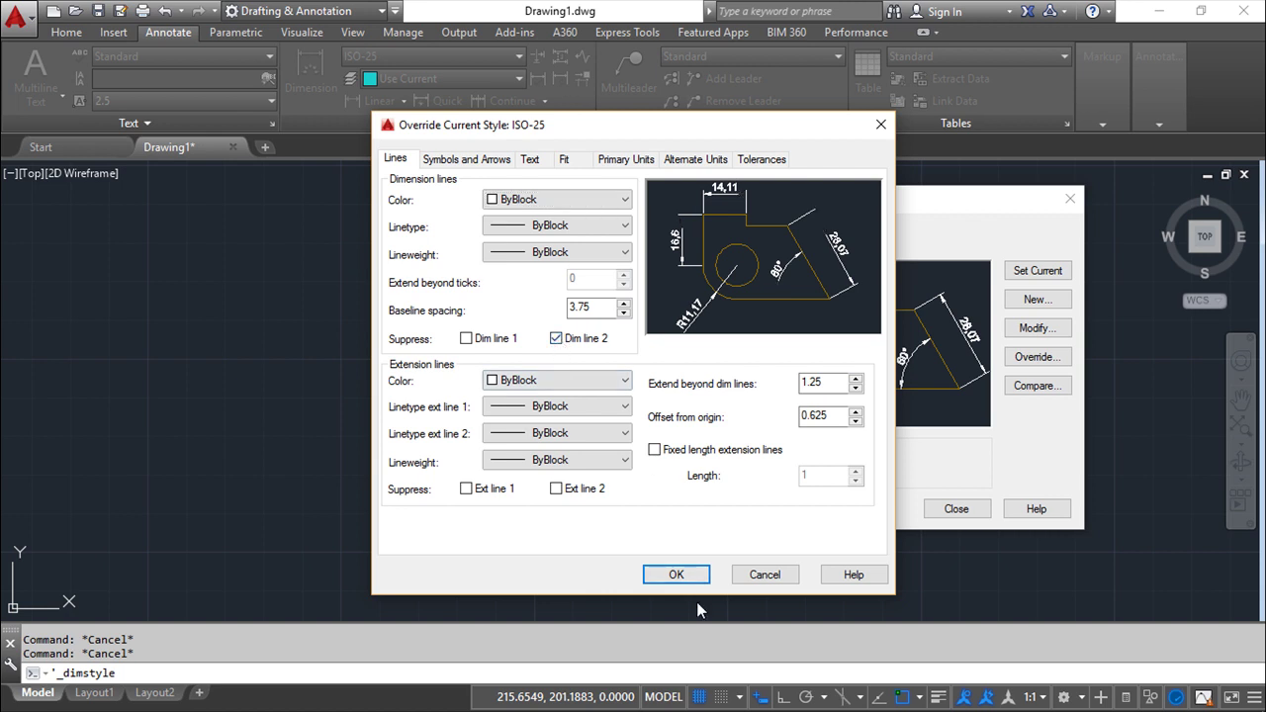
{"action": "left_click", "coordinate": [674, 576]}
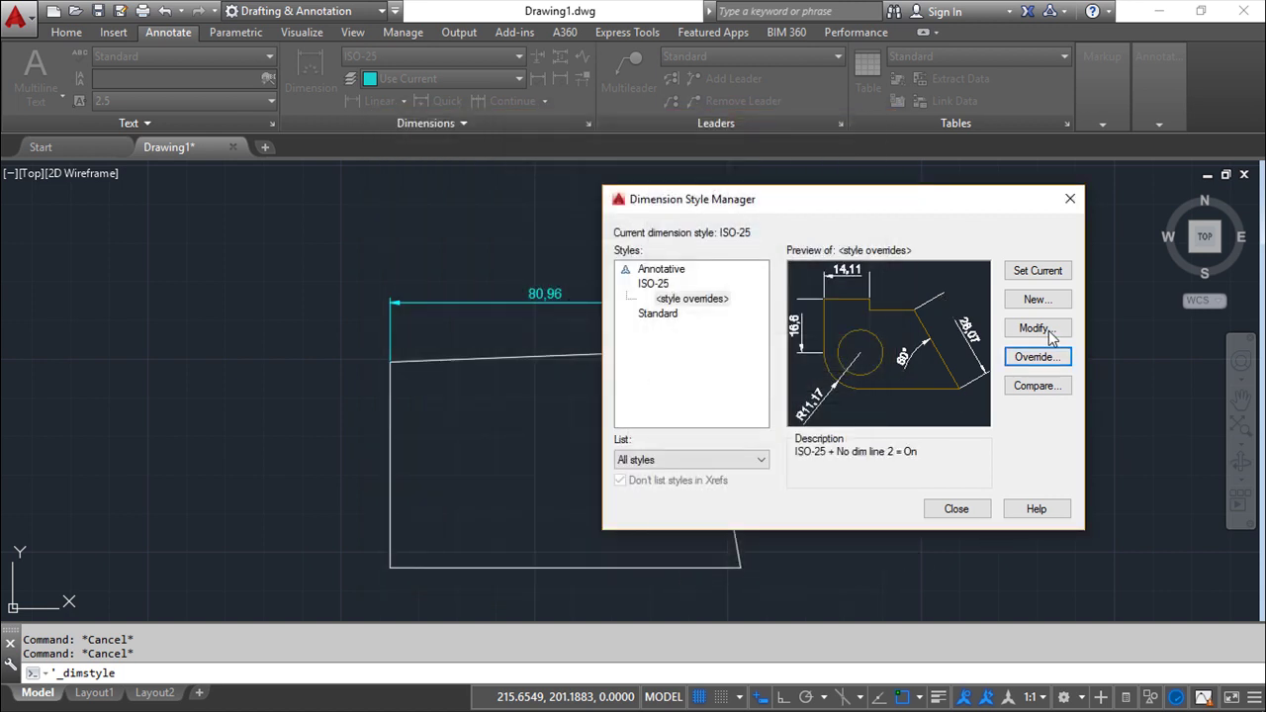
{"action": "left_click", "coordinate": [690, 300]}
{"action": "left_click", "coordinate": [1038, 271]}
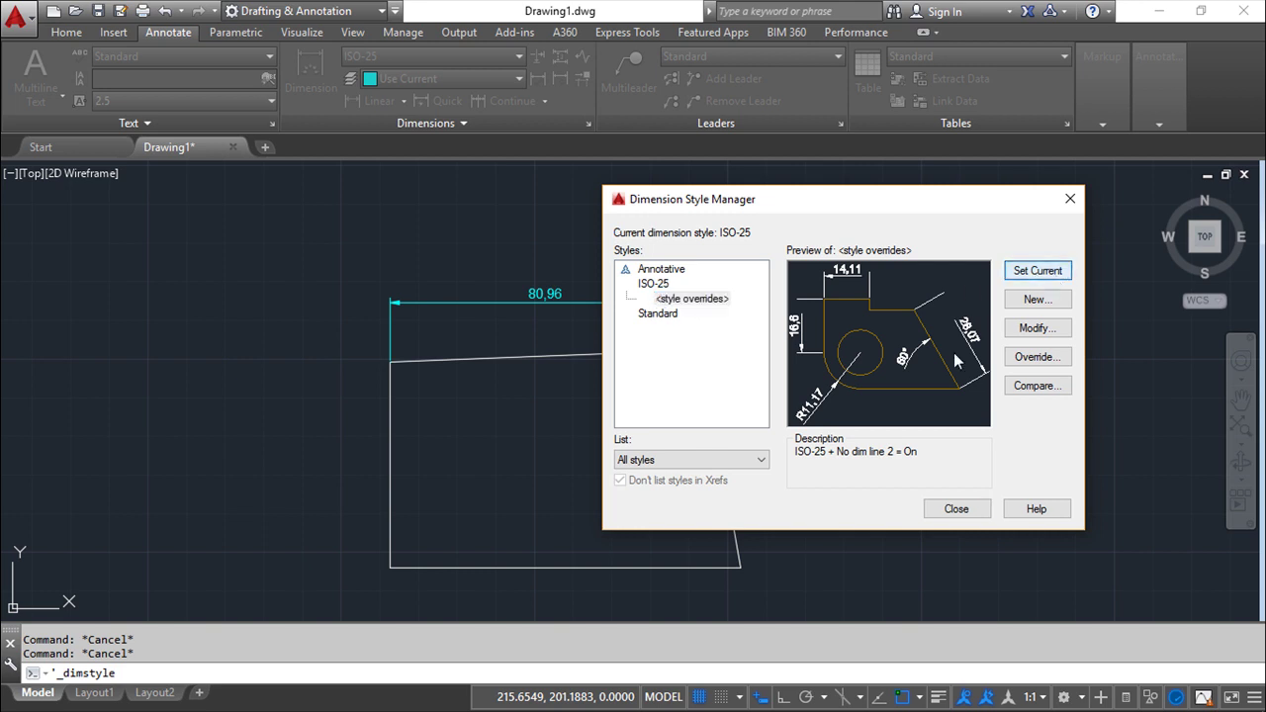
{"action": "left_click", "coordinate": [953, 511]}
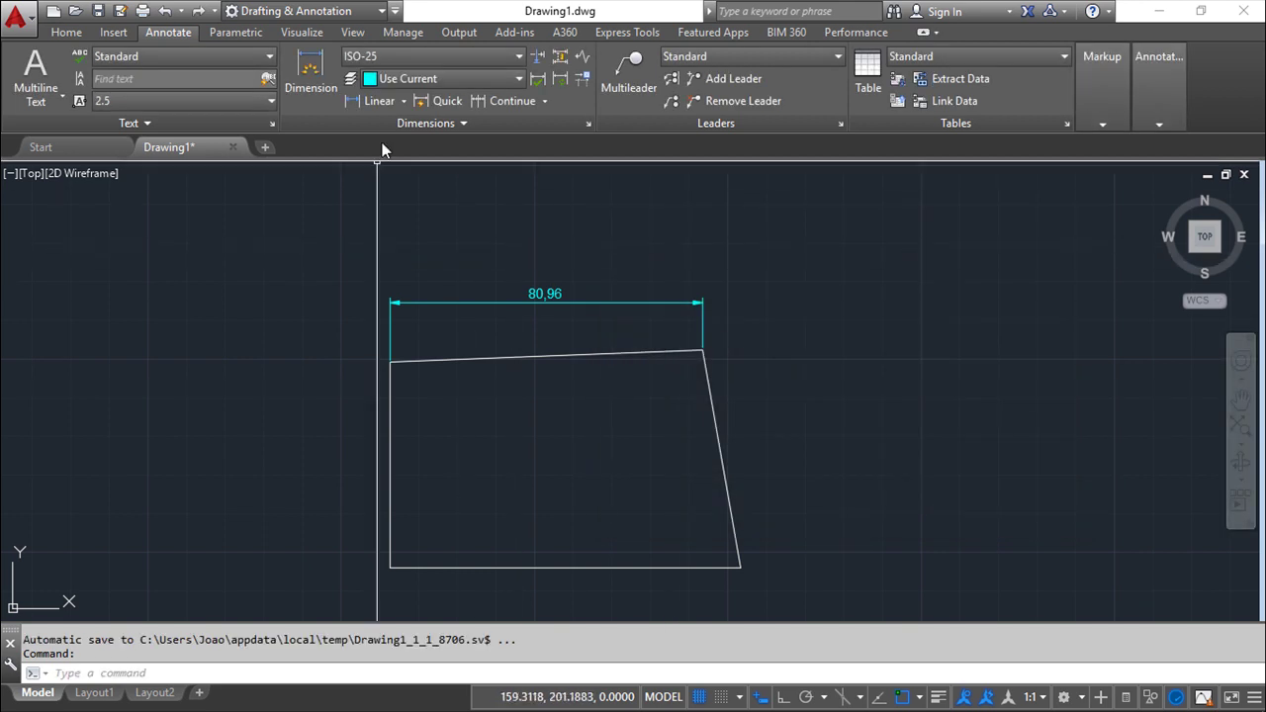
Add a 44,59 linear dimension in empty space at the upper left
{"action": "left_click", "coordinate": [376, 101]}
{"action": "left_click", "coordinate": [129, 256]}
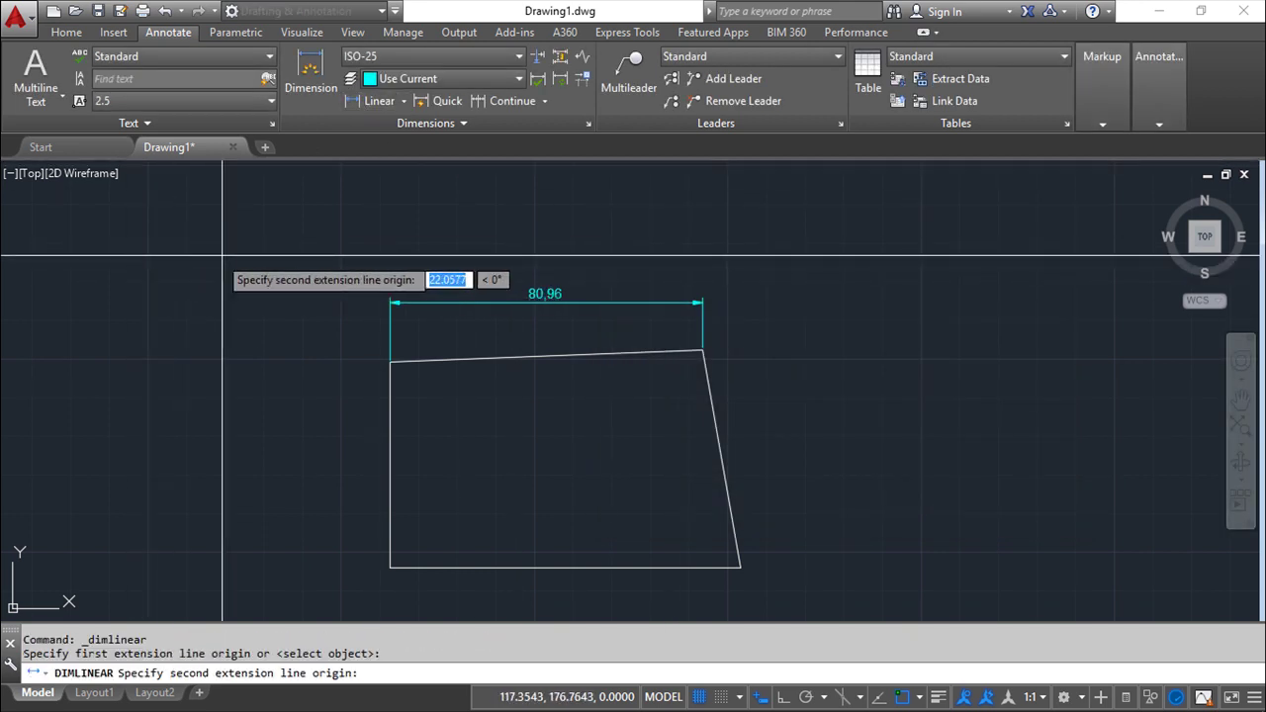
{"action": "left_click", "coordinate": [301, 256]}
{"action": "left_click", "coordinate": [260, 209]}
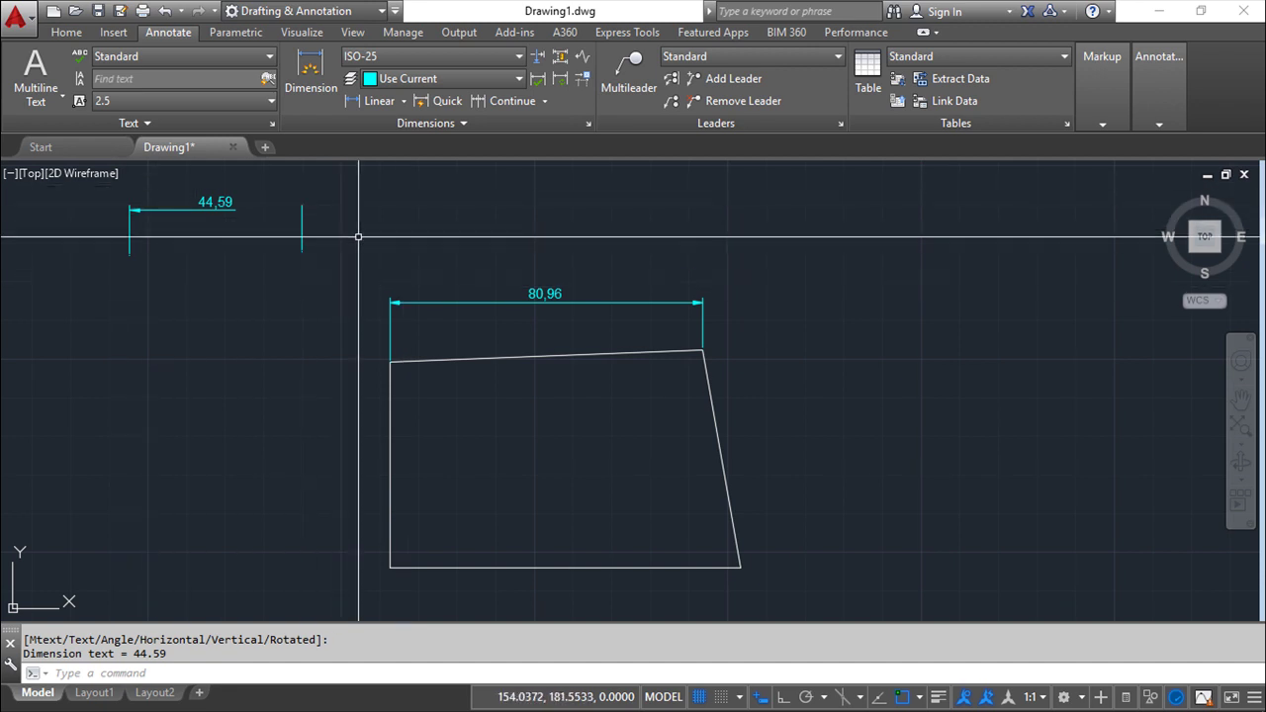
Set ISO-25 current again, confirming removal of the suppressed dimension line 2 override
{"action": "left_click", "coordinate": [589, 123]}
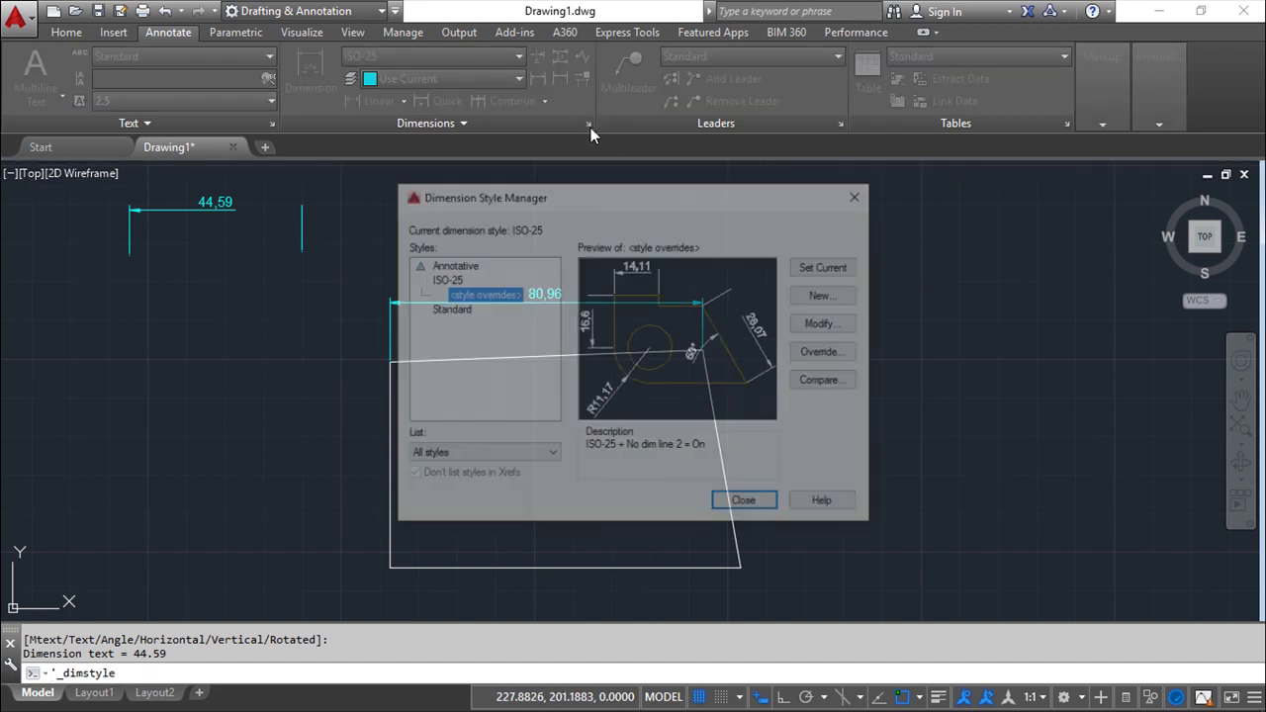
{"action": "left_click", "coordinate": [440, 281]}
{"action": "left_click", "coordinate": [849, 268]}
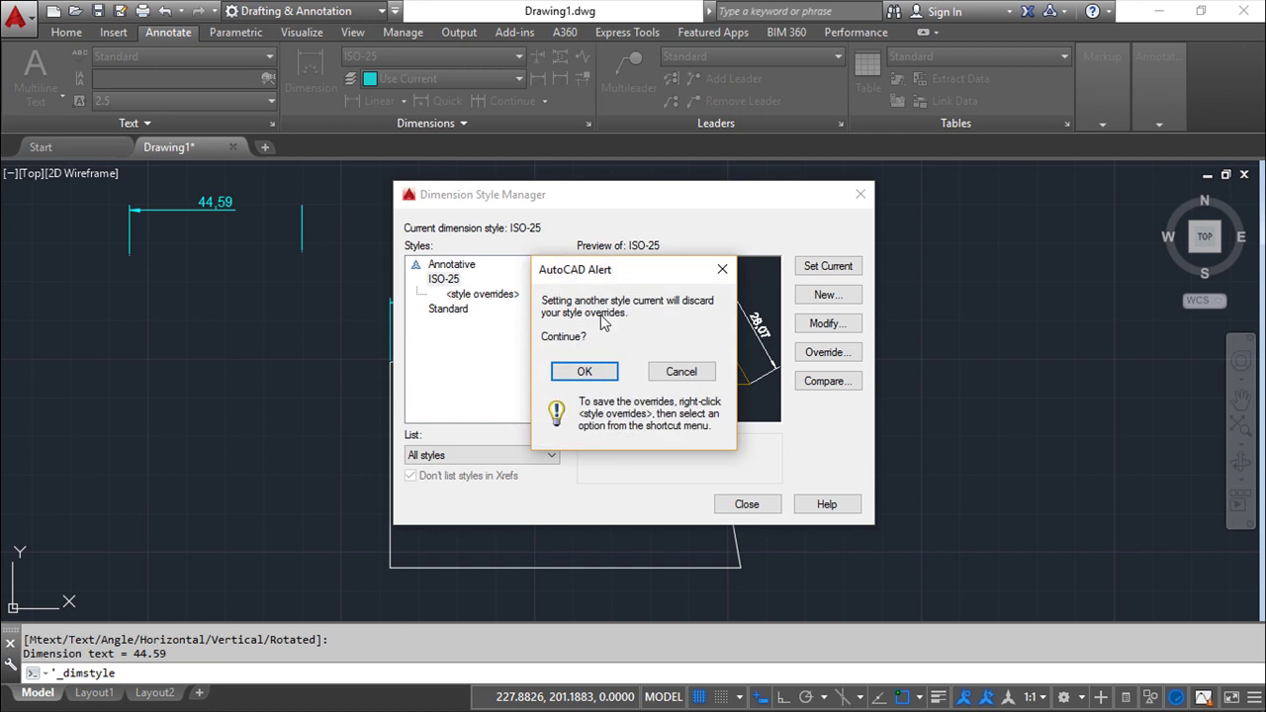
{"action": "left_click", "coordinate": [608, 372]}
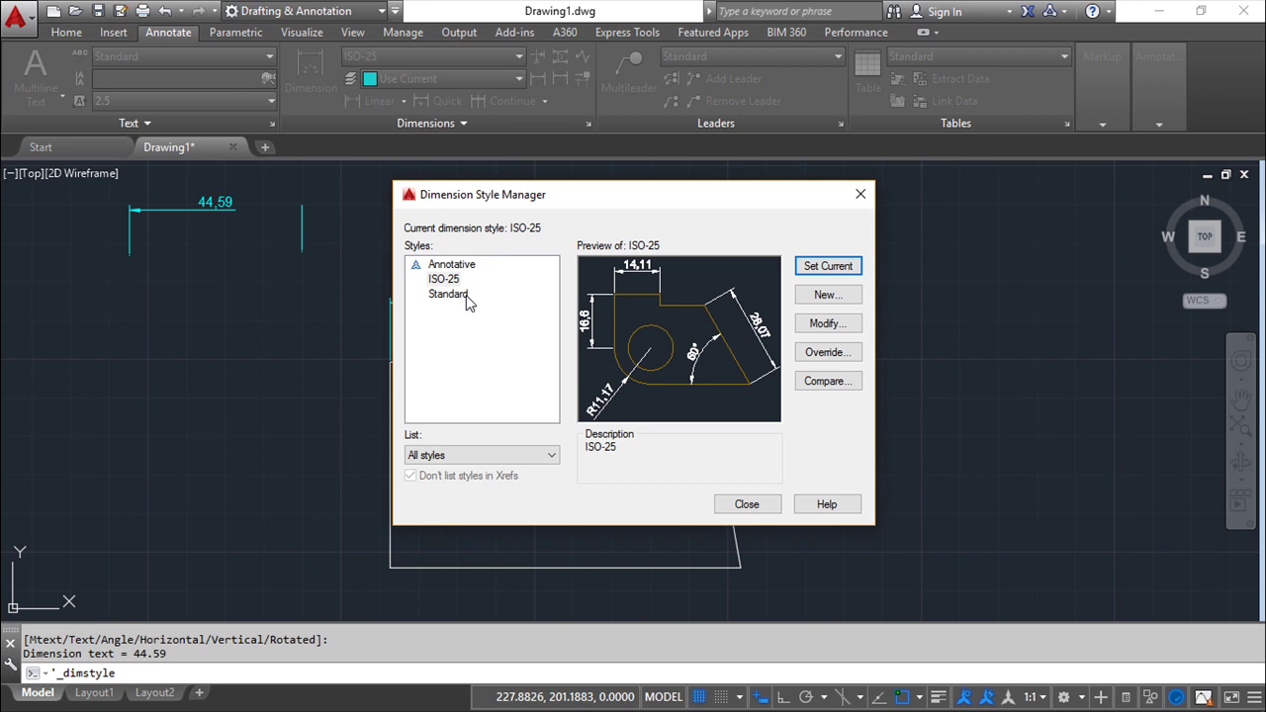
{"action": "left_click", "coordinate": [747, 504]}
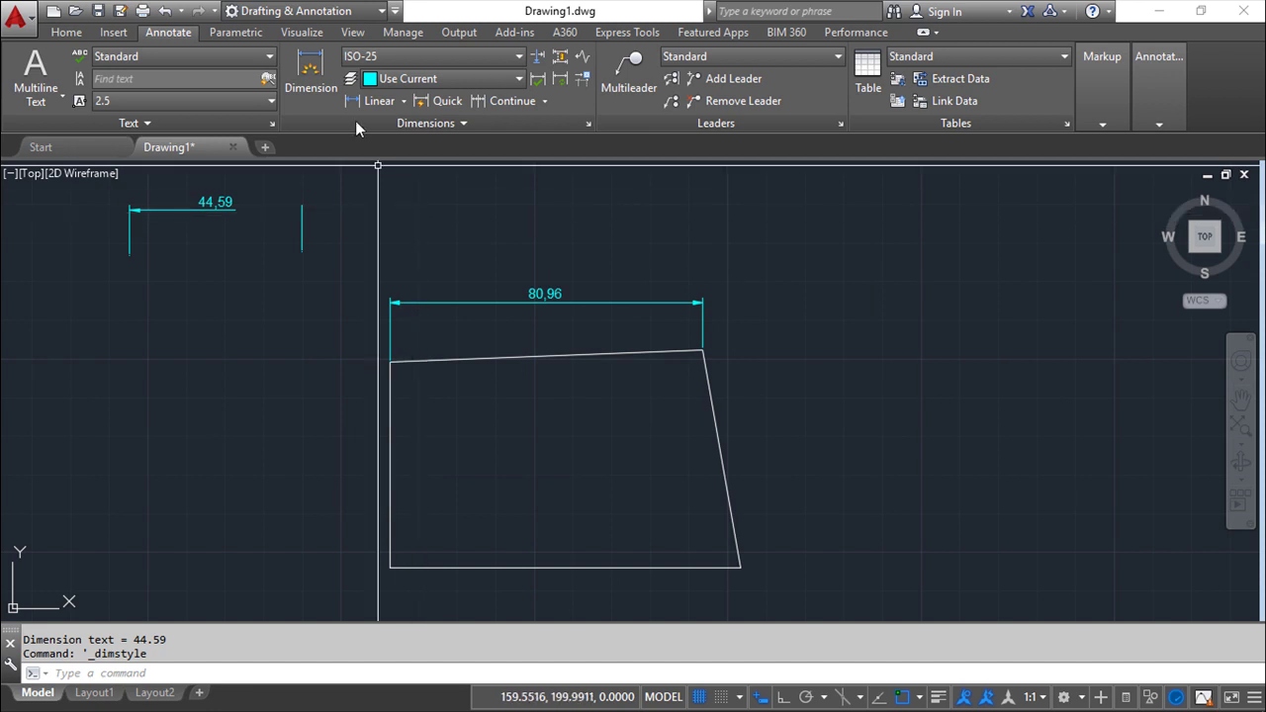
Place a 46,03 linear dimension under the 44,59 one, using plain ISO-25 with both dimension lines
{"action": "left_click", "coordinate": [379, 100]}
{"action": "left_click", "coordinate": [121, 329]}
{"action": "left_click", "coordinate": [299, 339]}
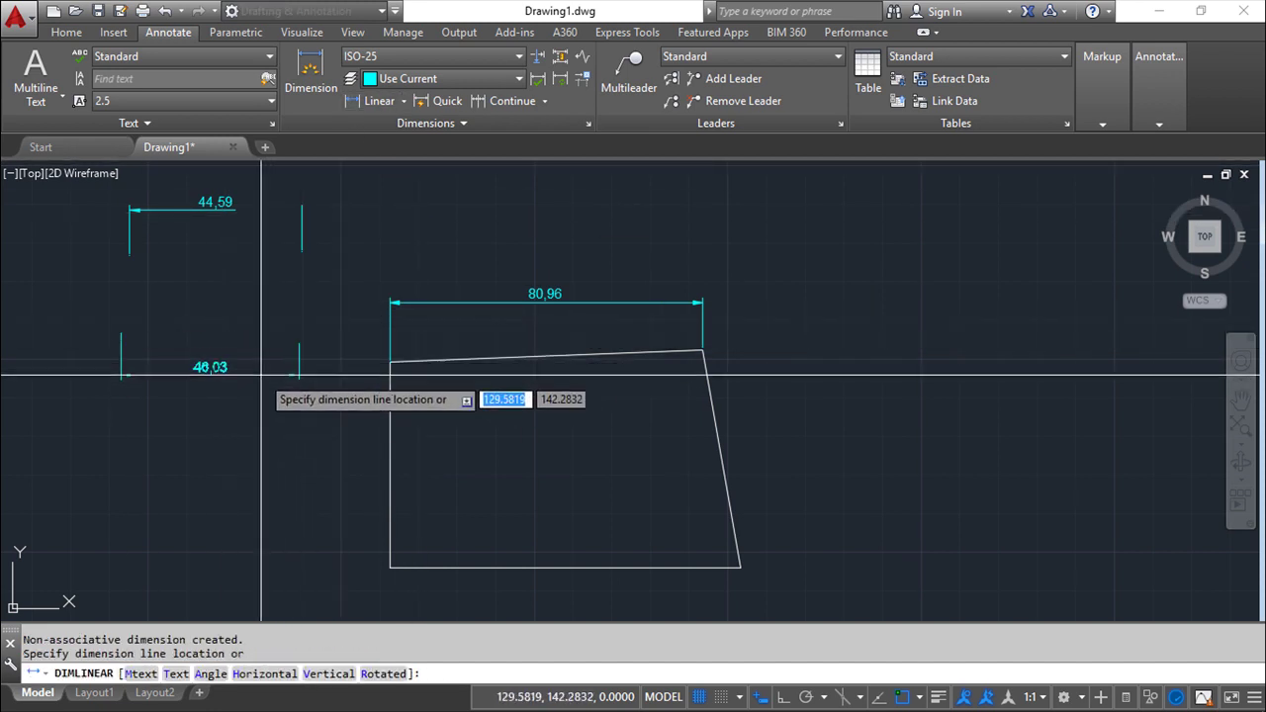
{"action": "left_click", "coordinate": [242, 311]}
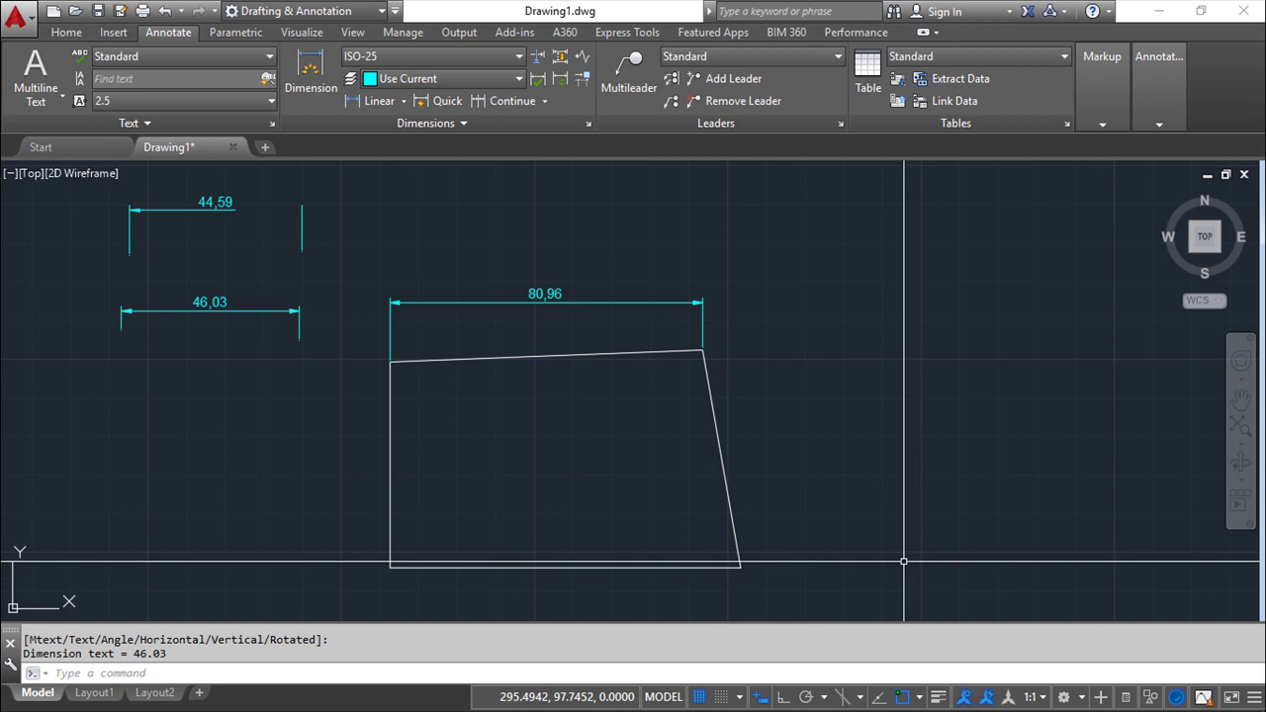